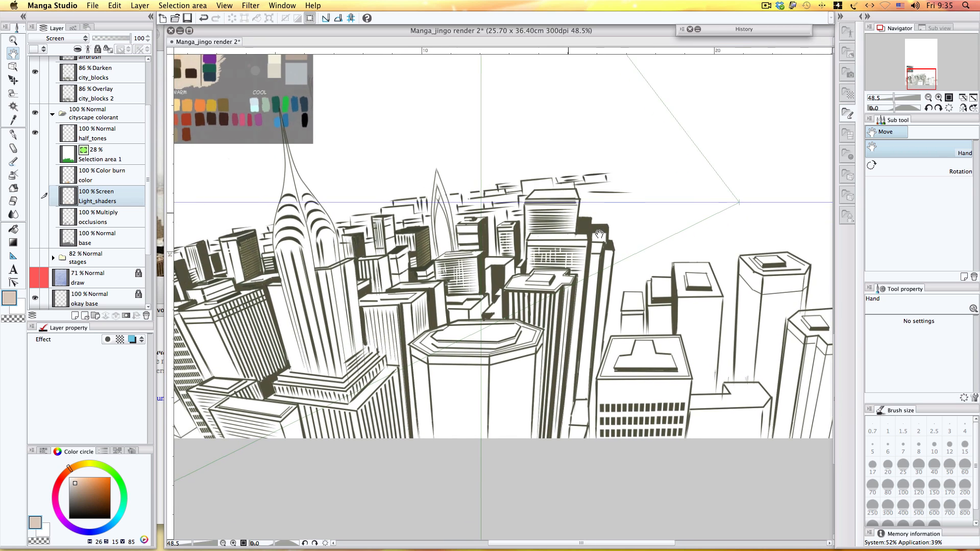
pyautogui.moveTo(518, 176)
pyautogui.mouseDown()
pyautogui.moveTo(544, 262)
pyautogui.moveTo(463, 200)
pyautogui.mouseUp()
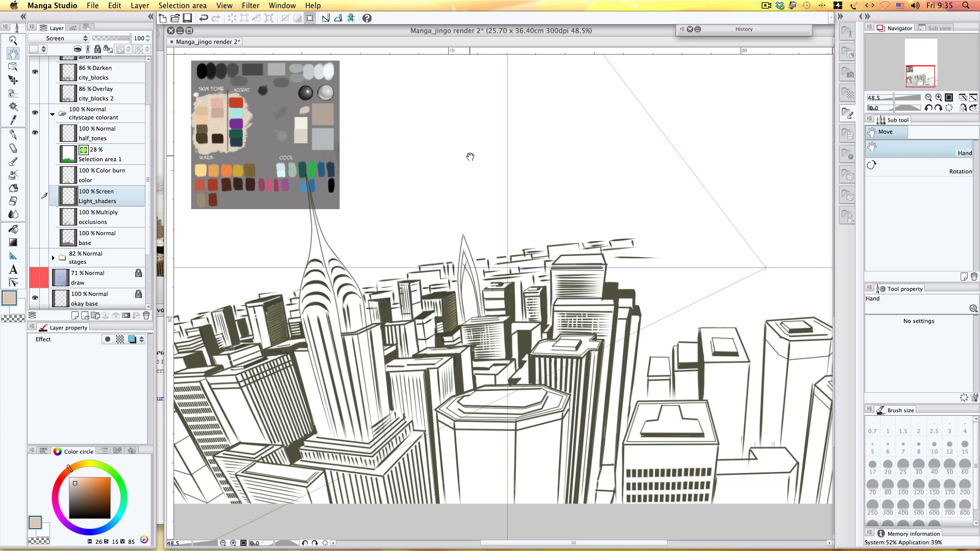
pyautogui.moveTo(536, 215); pyautogui.dragTo(499, 162)
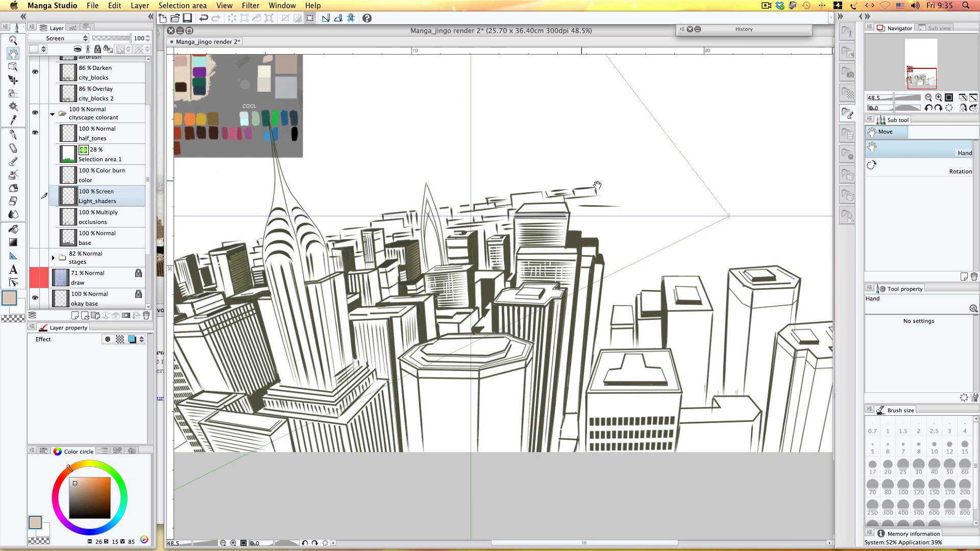
pyautogui.moveTo(488, 202); pyautogui.dragTo(565, 175)
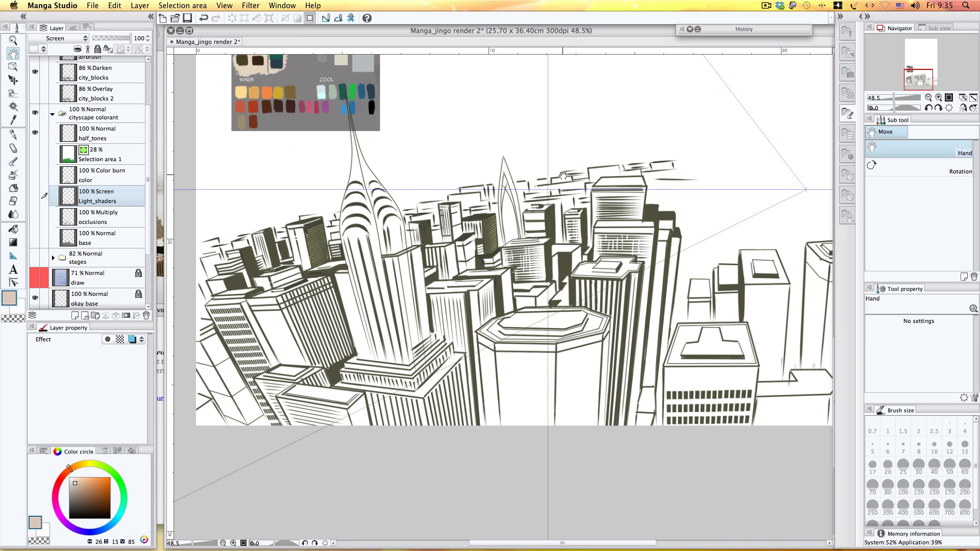
pyautogui.moveTo(542, 149); pyautogui.dragTo(535, 205)
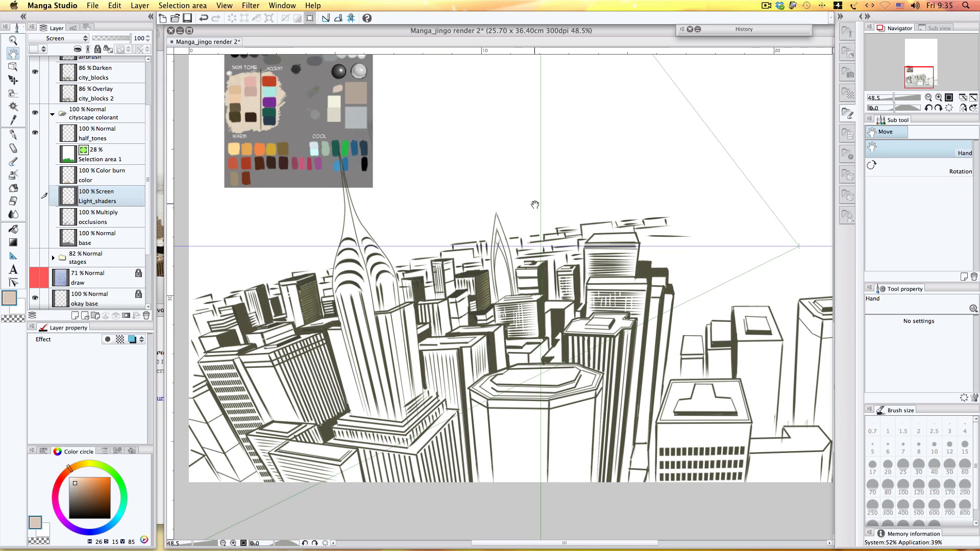
pyautogui.moveTo(524, 193); pyautogui.dragTo(532, 229)
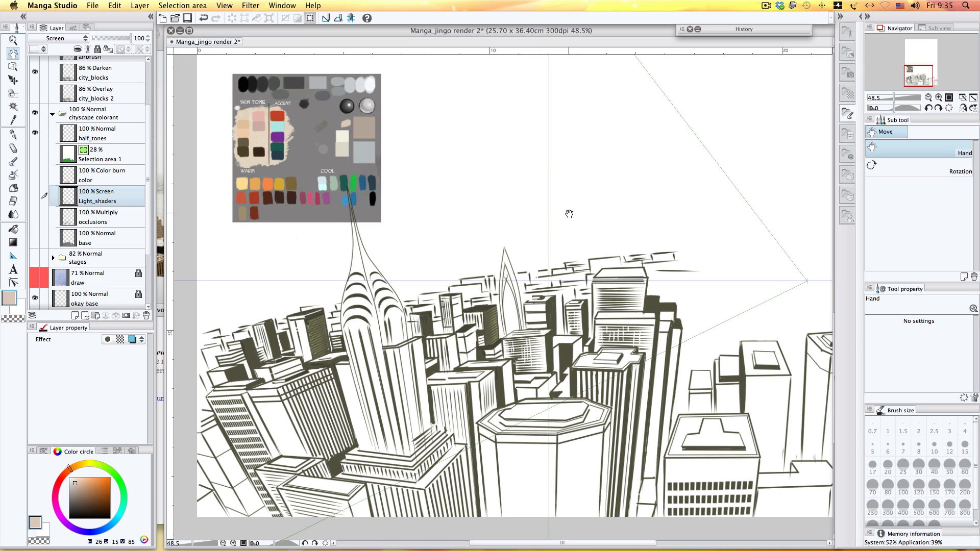
pyautogui.moveTo(620, 220); pyautogui.dragTo(597, 215)
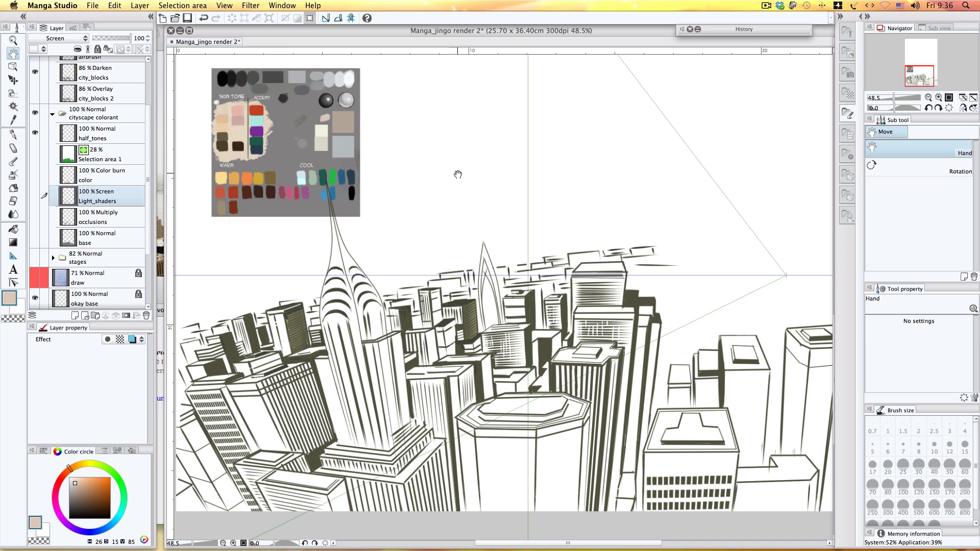
# Select the occlusions layer and review the blending modes available for it.
pyautogui.click(88, 218)
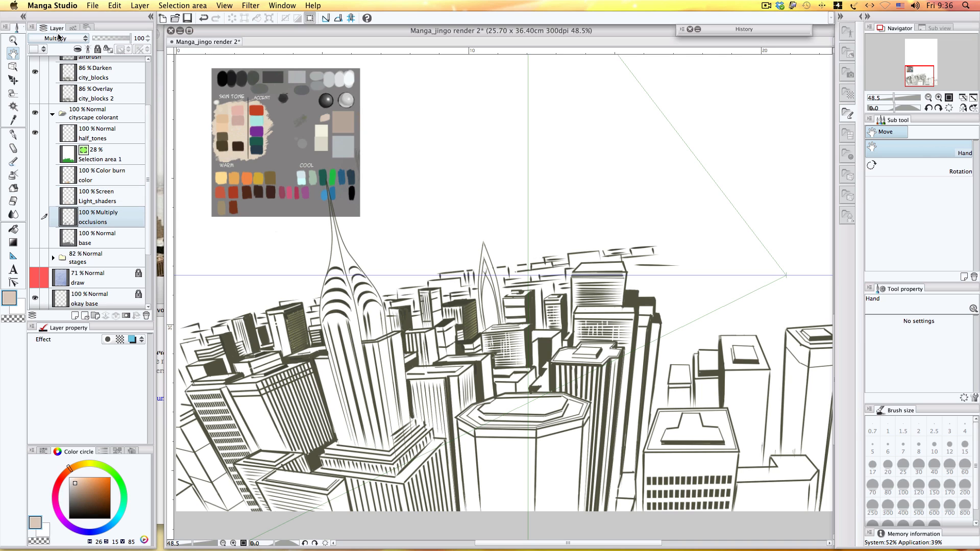
pyautogui.click(63, 39)
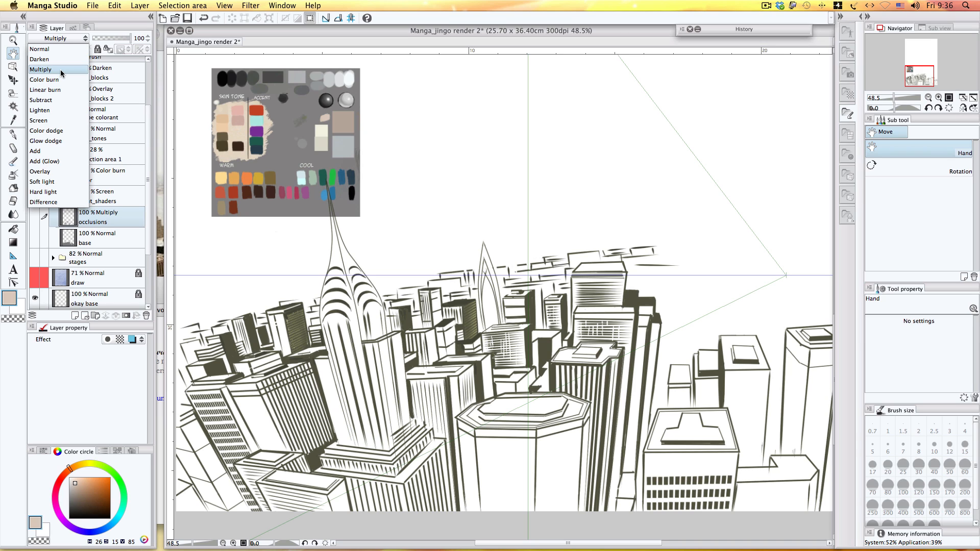
pyautogui.click(489, 240)
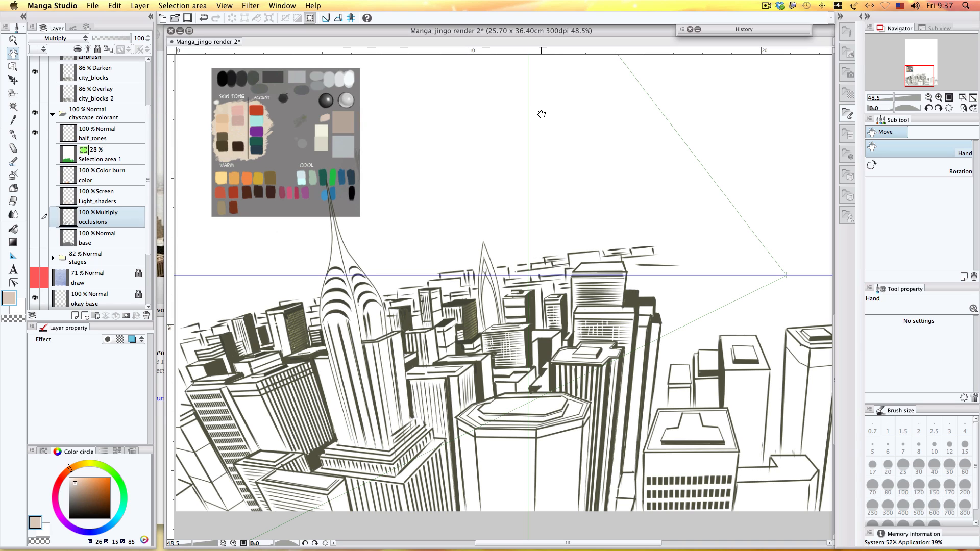
pyautogui.scroll(-3, 606, 212)
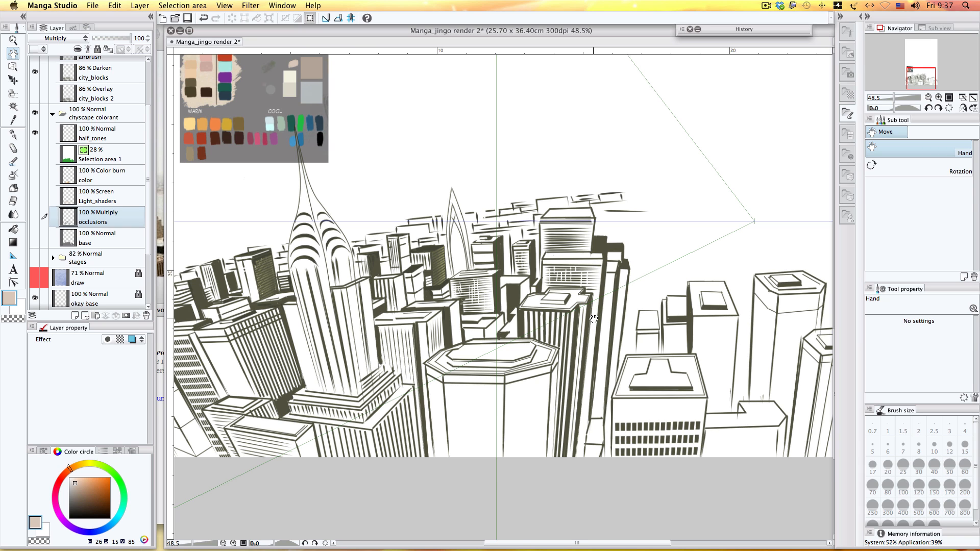
pyautogui.moveTo(369, 283); pyautogui.dragTo(452, 292)
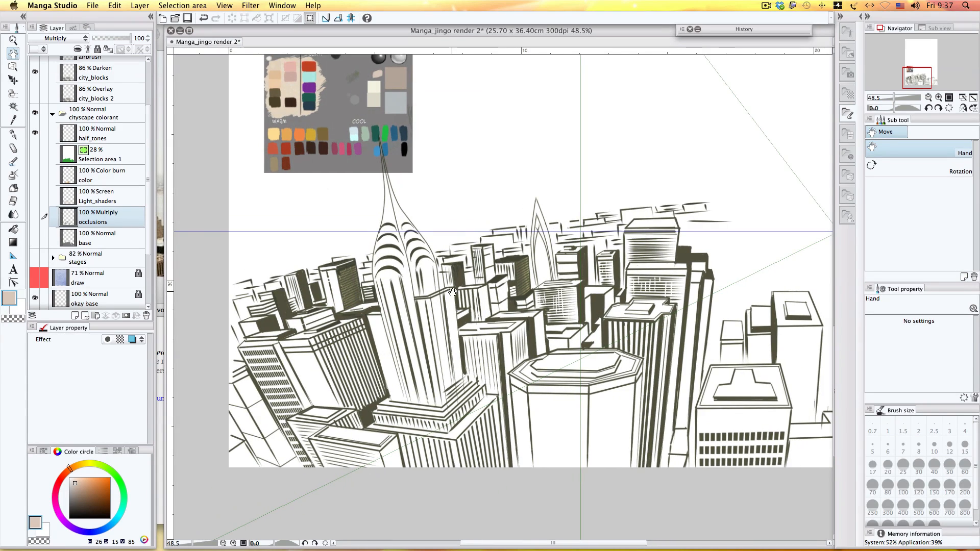
pyautogui.moveTo(550, 298); pyautogui.dragTo(480, 287)
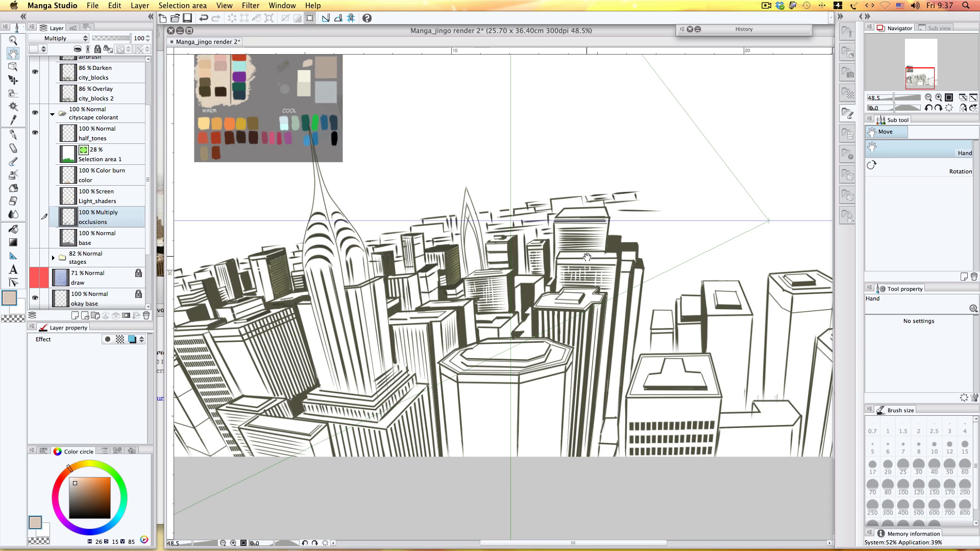
pyautogui.moveTo(588, 257); pyautogui.dragTo(553, 312)
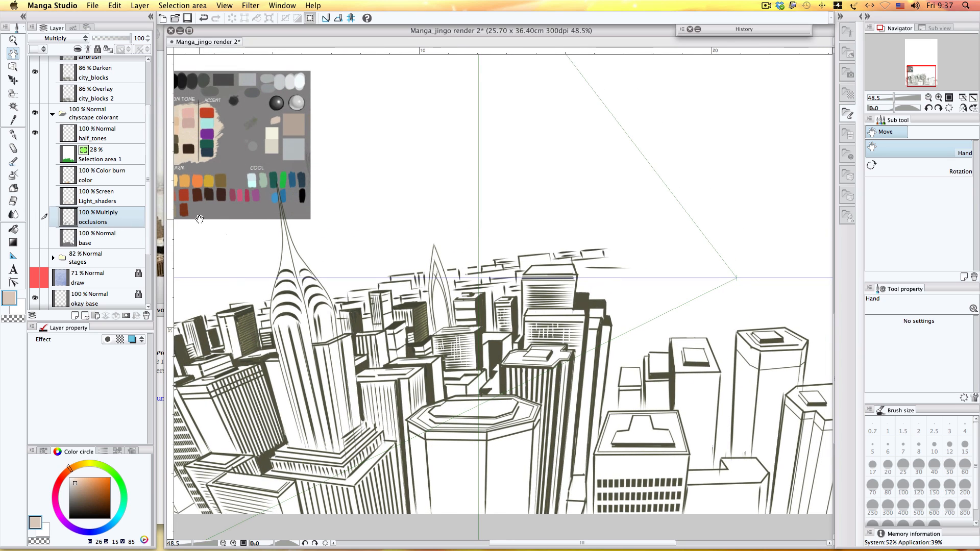
pyautogui.moveTo(368, 286); pyautogui.dragTo(475, 265)
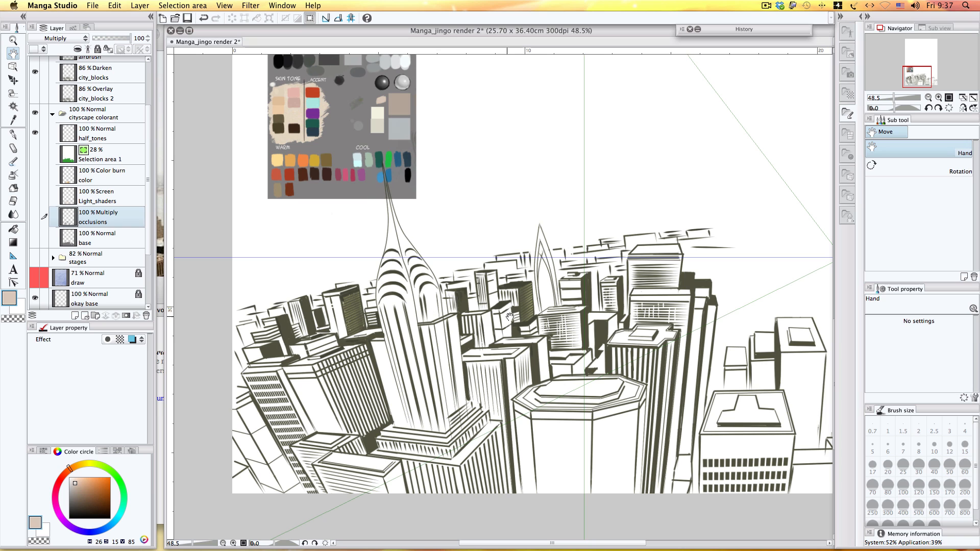
pyautogui.moveTo(534, 323); pyautogui.dragTo(450, 335)
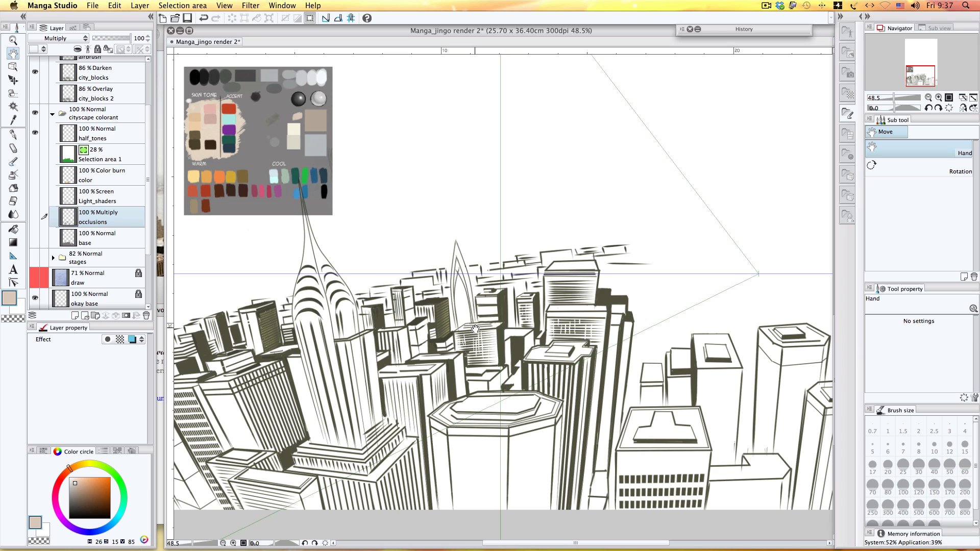
pyautogui.moveTo(526, 259); pyautogui.dragTo(525, 211)
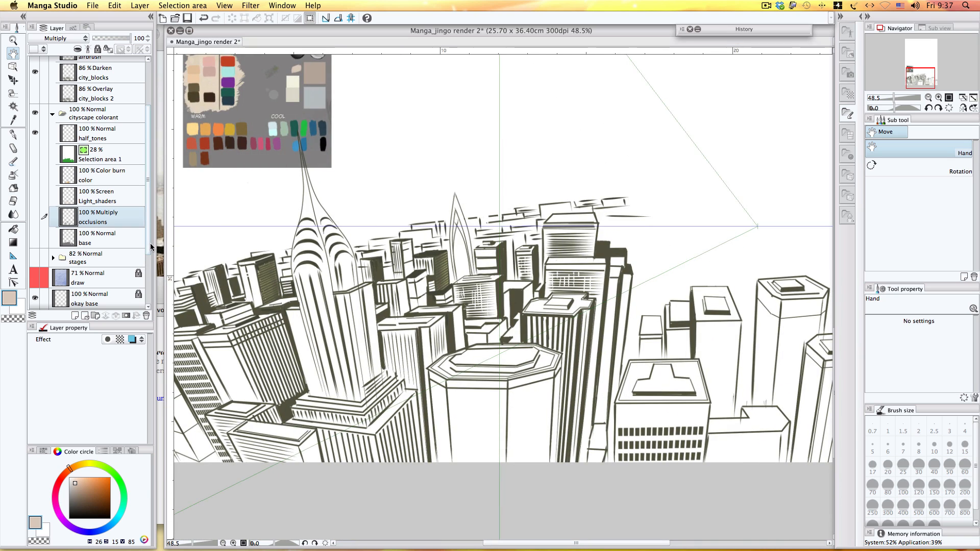
pyautogui.moveTo(544, 275); pyautogui.dragTo(541, 375)
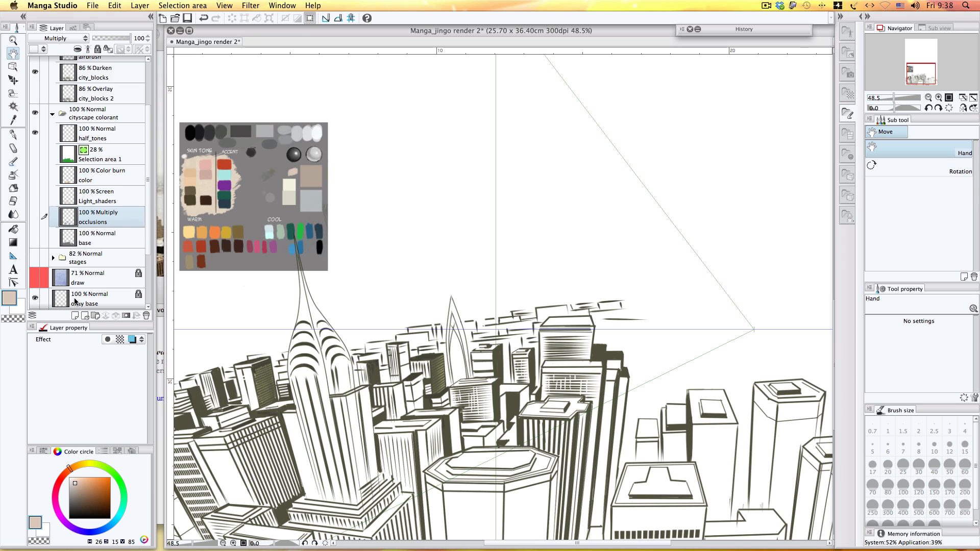
# Select the Perspective ruler 1 layer, toggle its visibility off and on, and unlock it.
pyautogui.scroll(-5, 125, 275)
pyautogui.moveTo(569, 267)
pyautogui.mouseDown()
pyautogui.moveTo(606, 286)
pyautogui.moveTo(579, 225)
pyautogui.mouseUp()
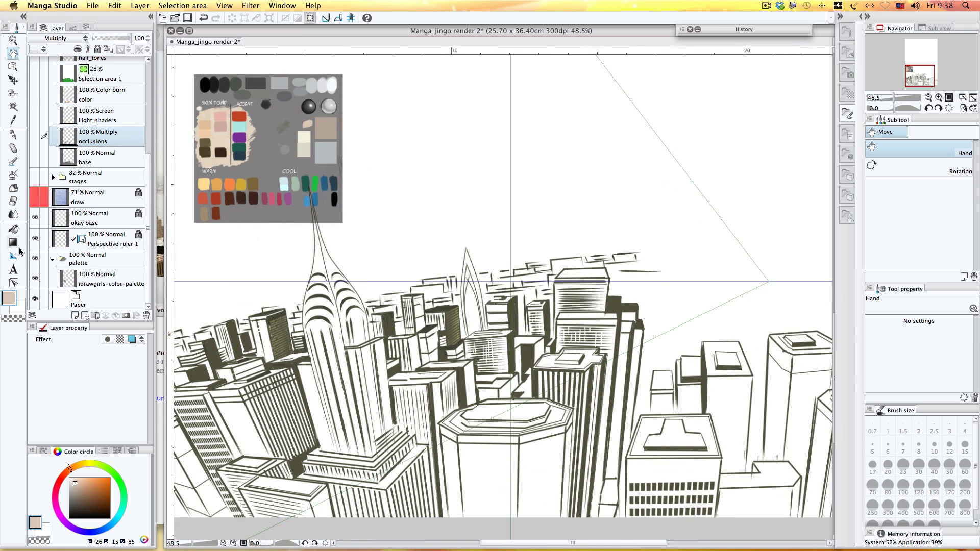
pyautogui.moveTo(483, 280); pyautogui.dragTo(529, 299)
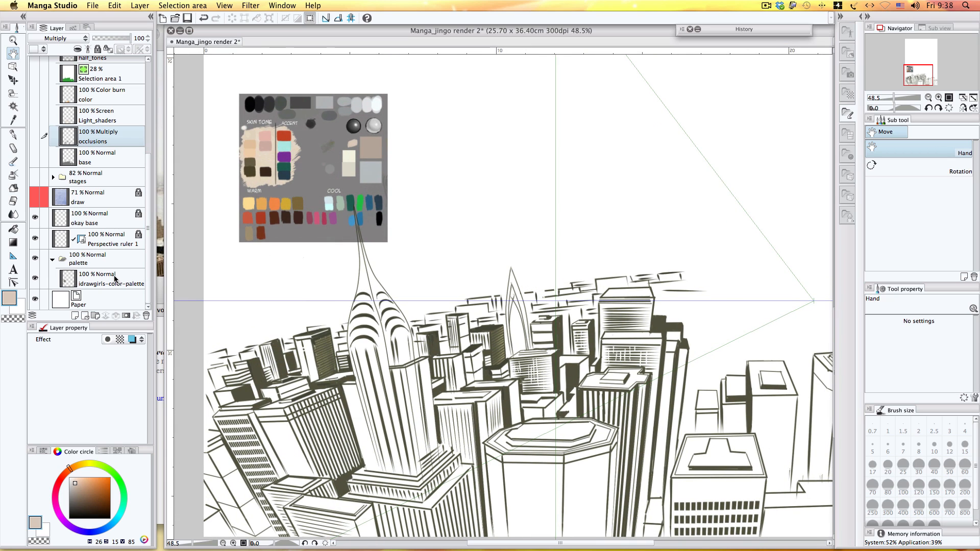
pyautogui.click(57, 223)
pyautogui.click(56, 244)
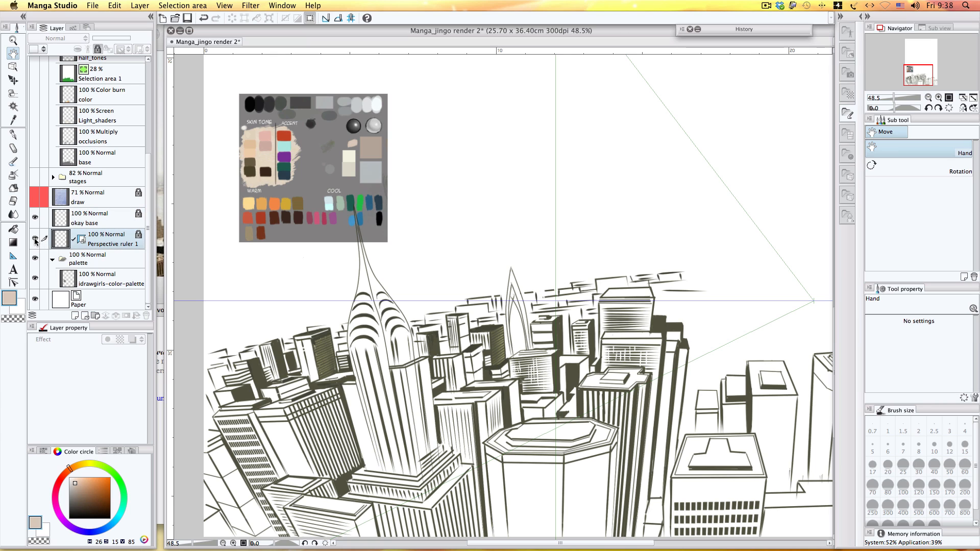
pyautogui.click(35, 239)
pyautogui.click(35, 239)
# Select the perspective ruler at its vanishing point with the Object tool to show its handles, and lock its layer again.
pyautogui.moveTo(748, 287); pyautogui.dragTo(674, 285)
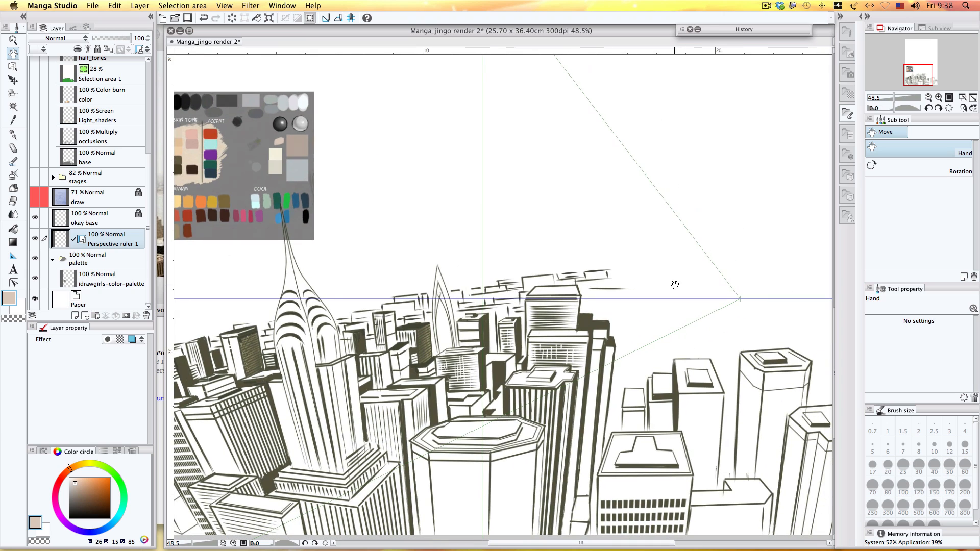
pyautogui.press('o')
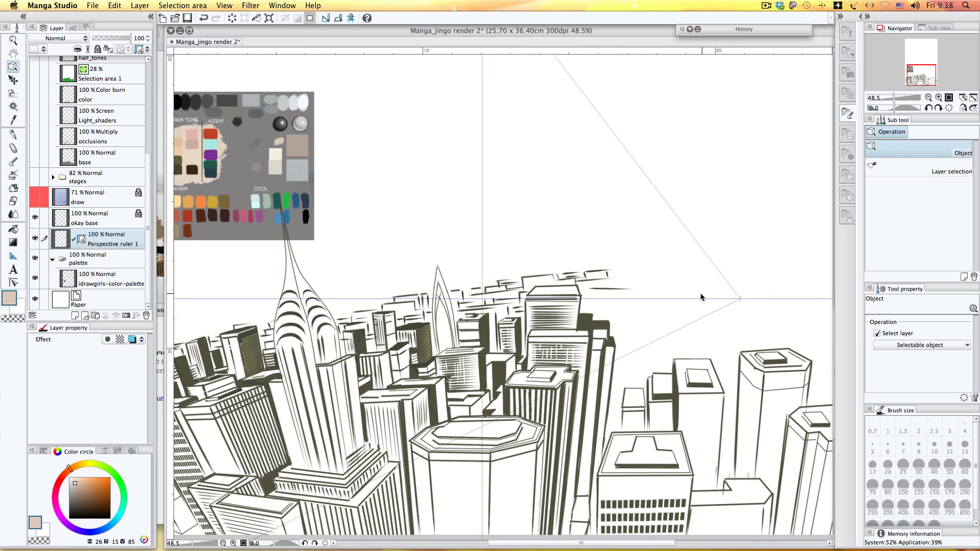
pyautogui.click(740, 299)
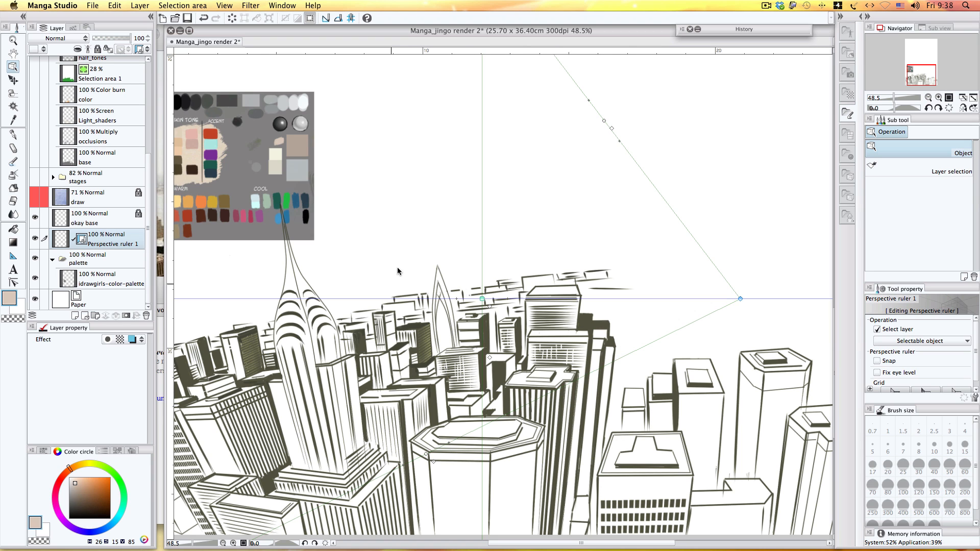
pyautogui.scroll(-1, 573, 377)
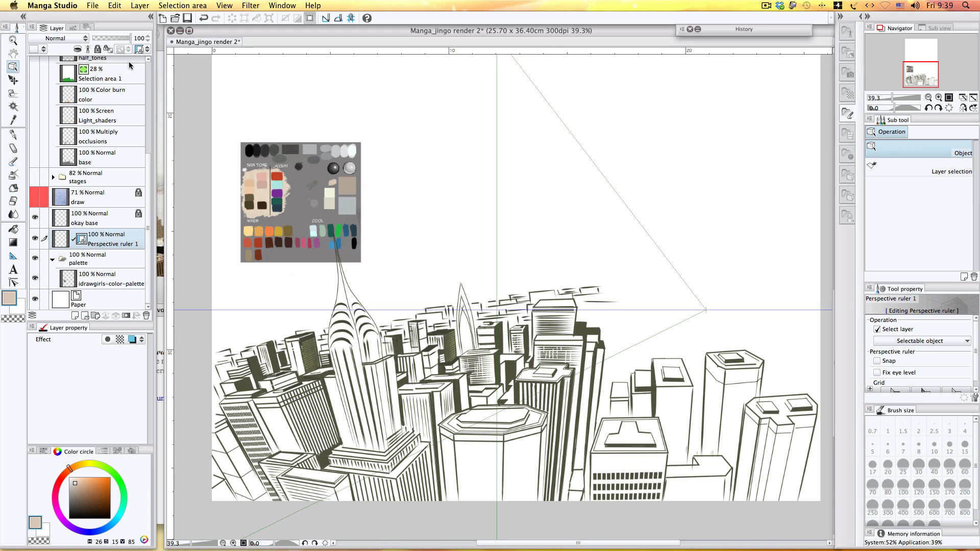
pyautogui.click(97, 48)
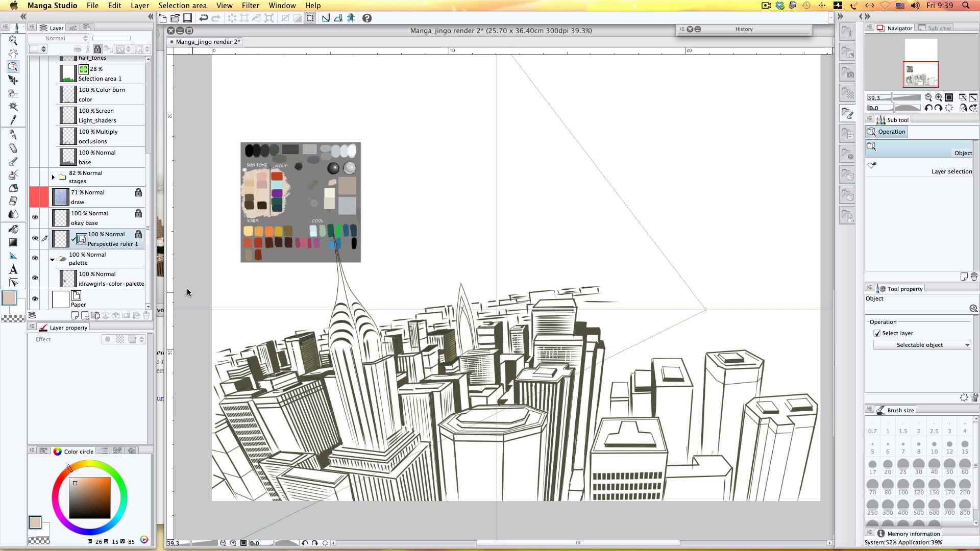
# Show the base and Selection area 1 layers in the cityscape colorant folder.
pyautogui.scroll(3, 85, 191)
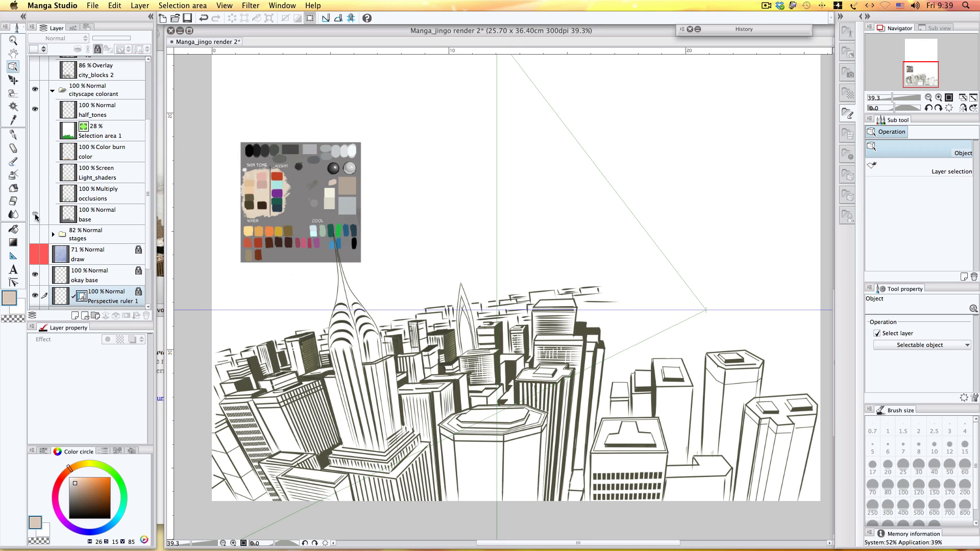
pyautogui.click(35, 214)
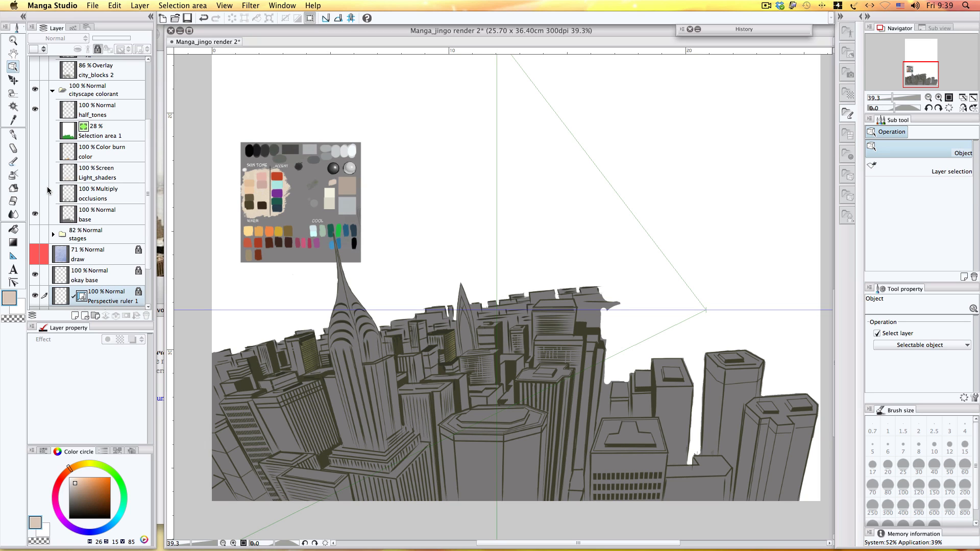
pyautogui.click(34, 131)
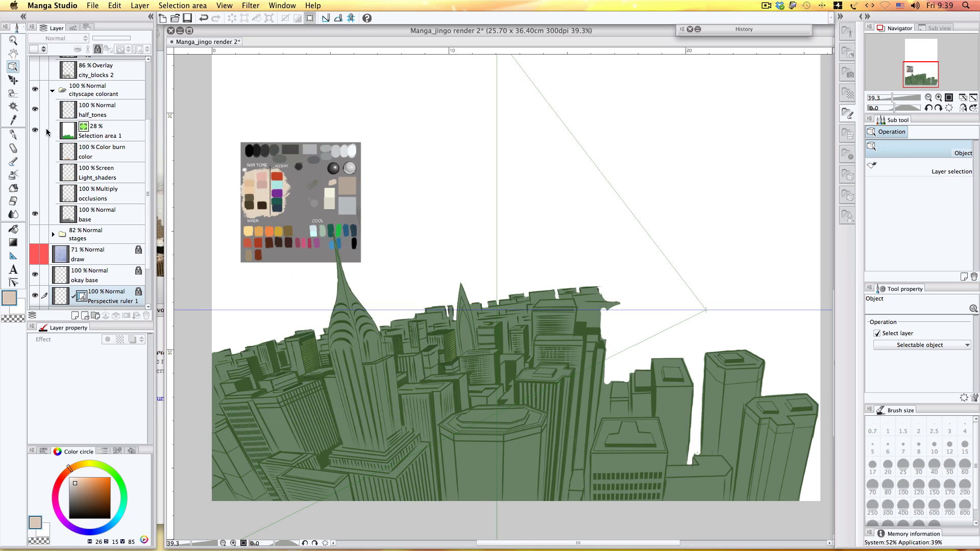
# Load the stored city outline from the Selection area 1 layer as the active selection.
pyautogui.click(86, 133)
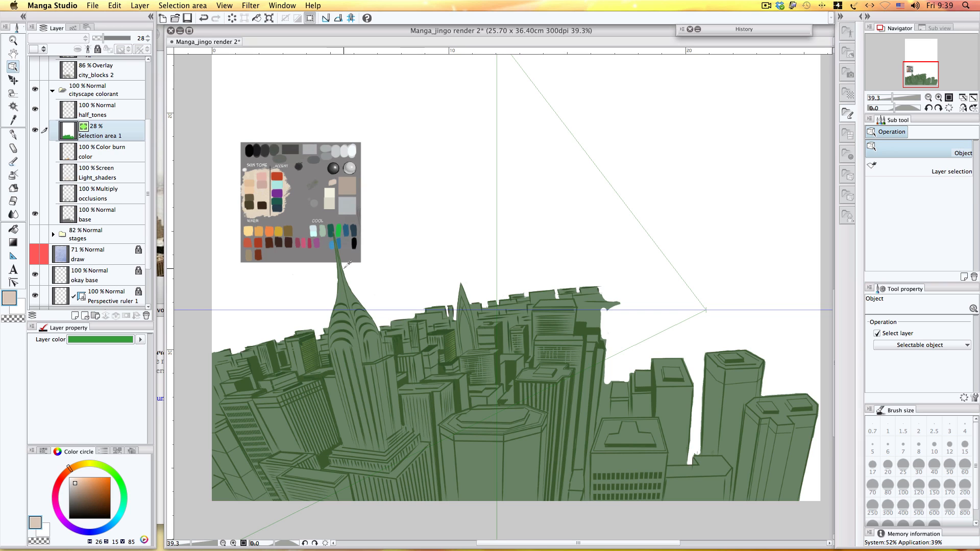
pyautogui.keyDown('ctrl'); pyautogui.click(74, 132); pyautogui.keyUp('ctrl')
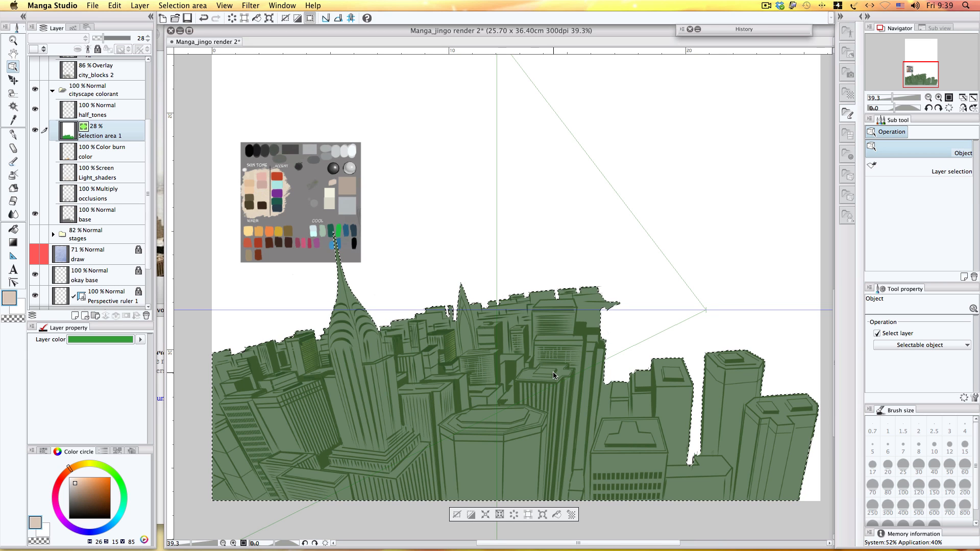
pyautogui.click(140, 6)
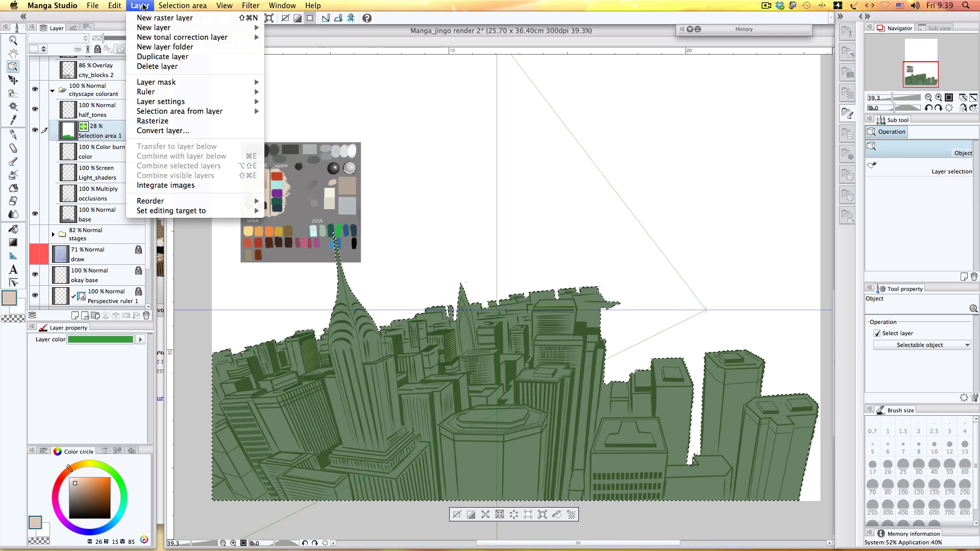
pyautogui.moveTo(245, 82)
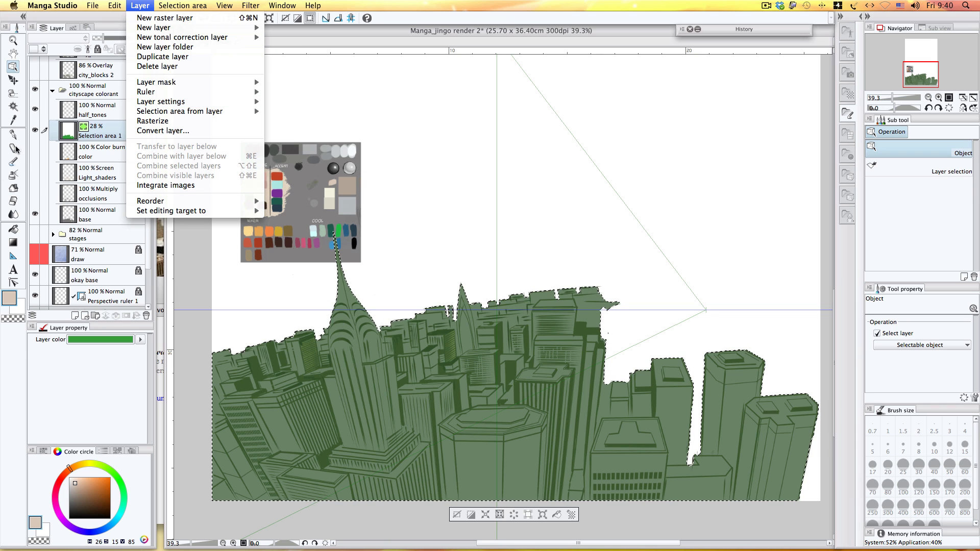
pyautogui.click(79, 157)
pyautogui.click(100, 153)
pyautogui.click(109, 136)
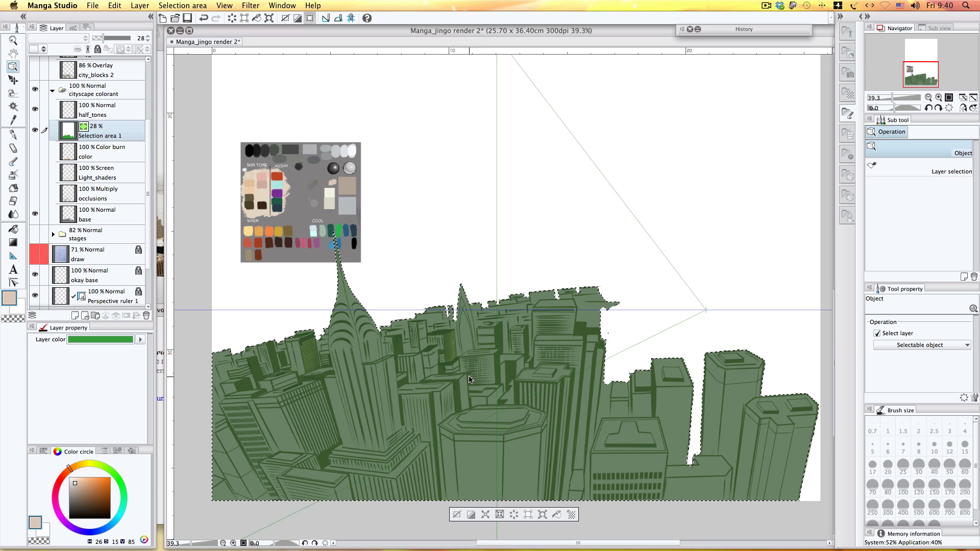
# Select the occlusions layer and make it visible over the base layer.
pyautogui.click(71, 198)
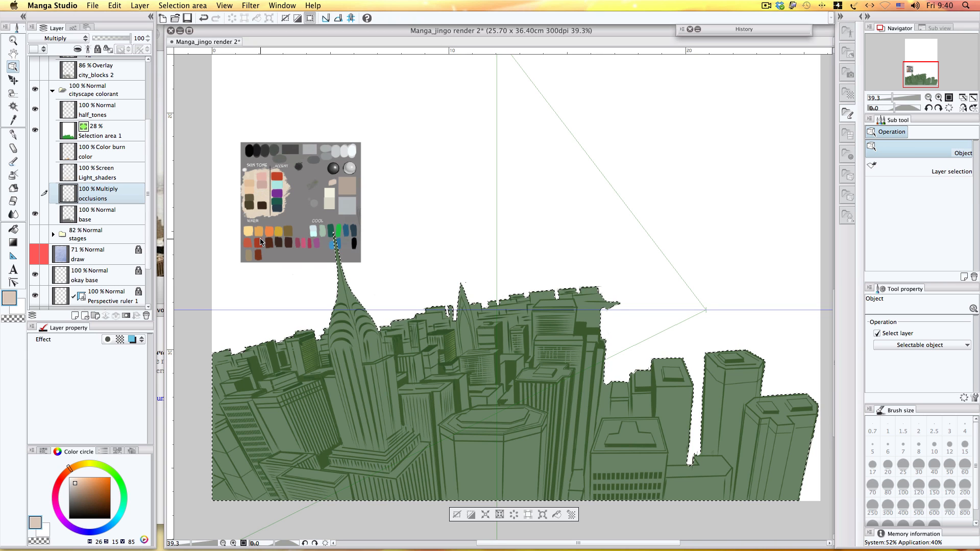
pyautogui.click(34, 193)
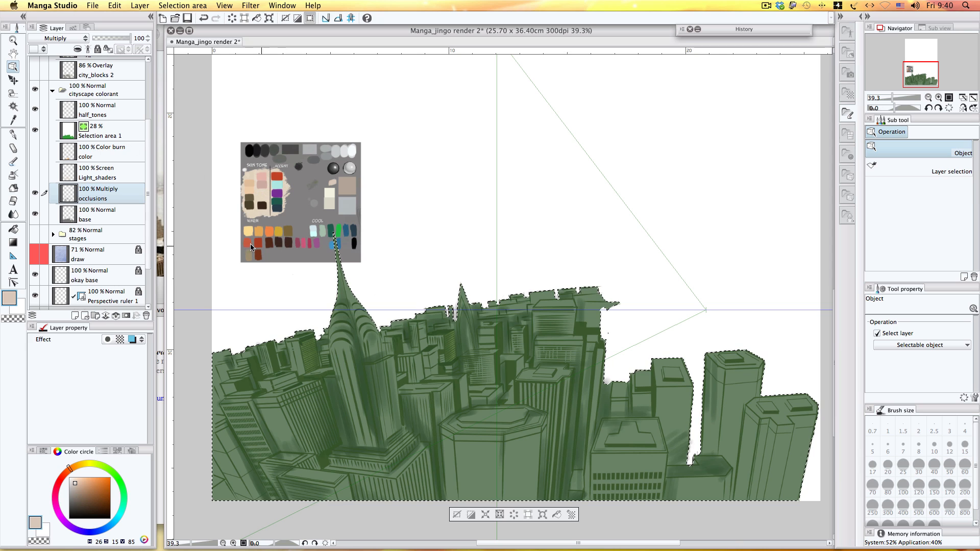
# Pick up the dark grey palette swatch as the drawing colour for the watercolor brush on the occlusions layer.
pyautogui.click(14, 162)
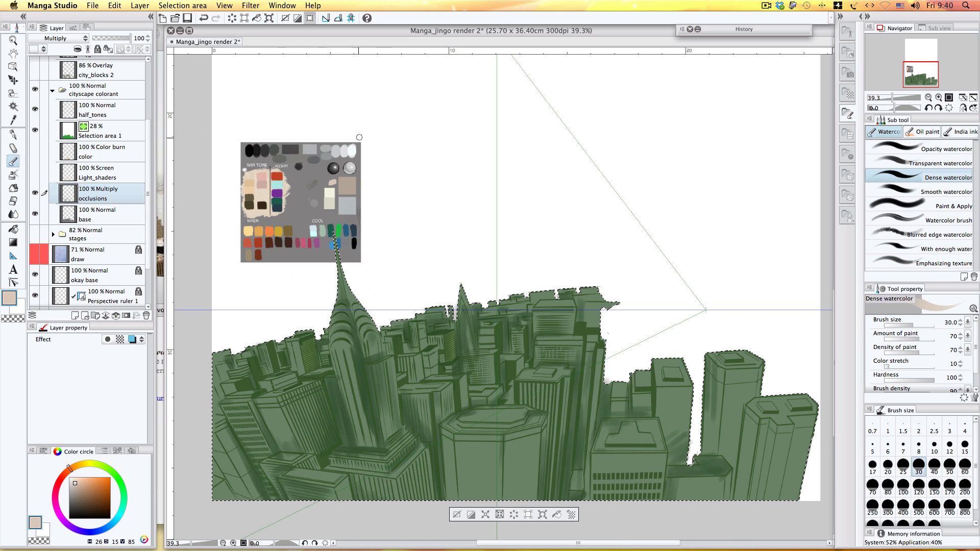
pyautogui.click(14, 119)
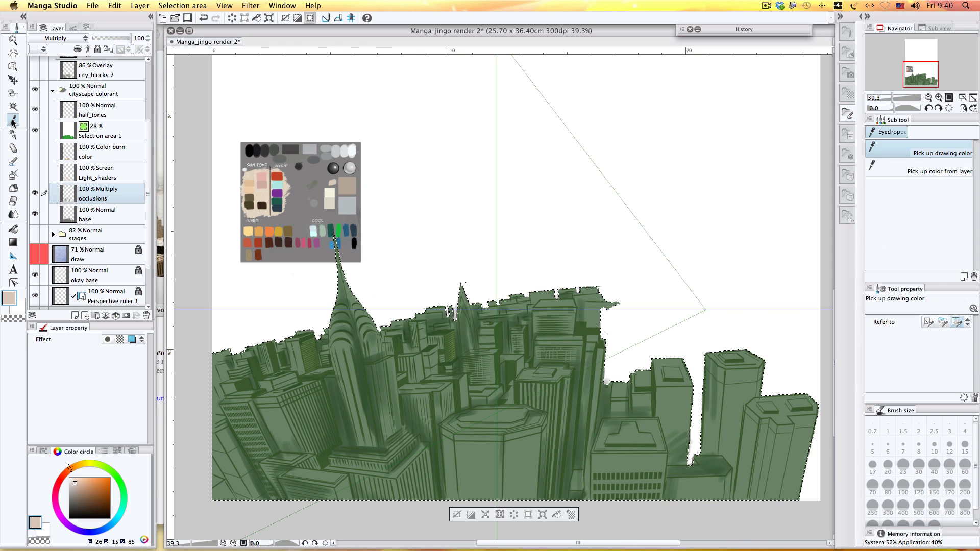
pyautogui.click(288, 151)
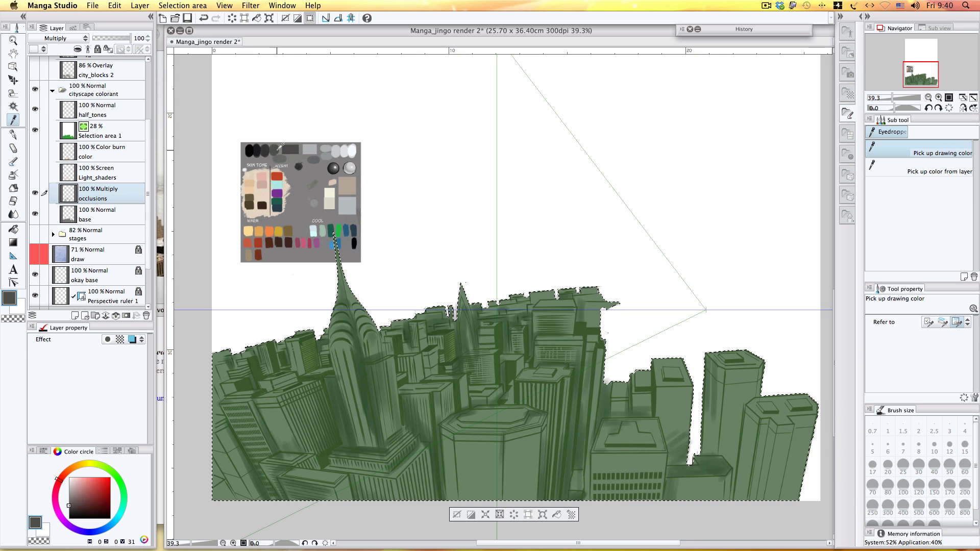
pyautogui.click(93, 137)
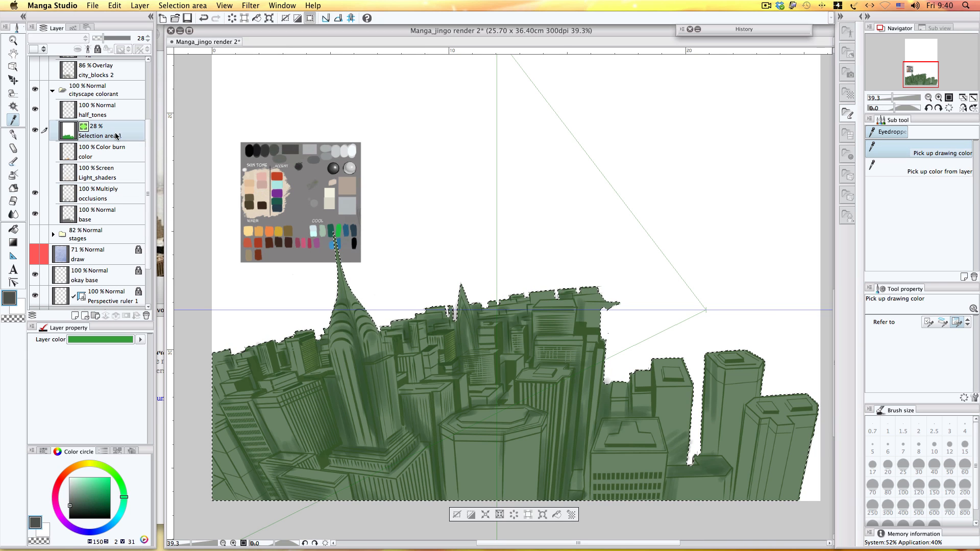
pyautogui.click(96, 194)
pyautogui.click(15, 162)
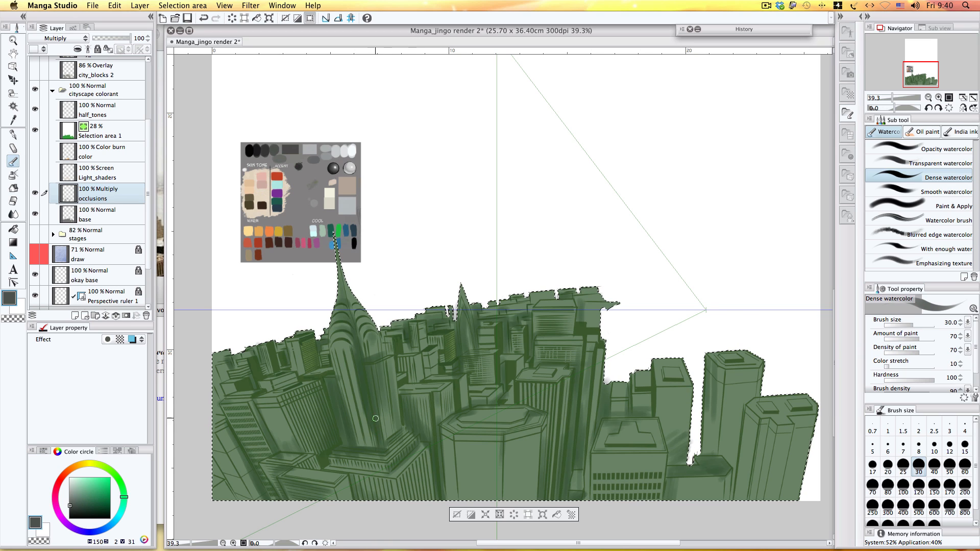
# Paint occlusion shadows with the Opacity watercolor brush at the spired tower's base and along the edge of the tall flat-roofed tower.
pyautogui.click(932, 150)
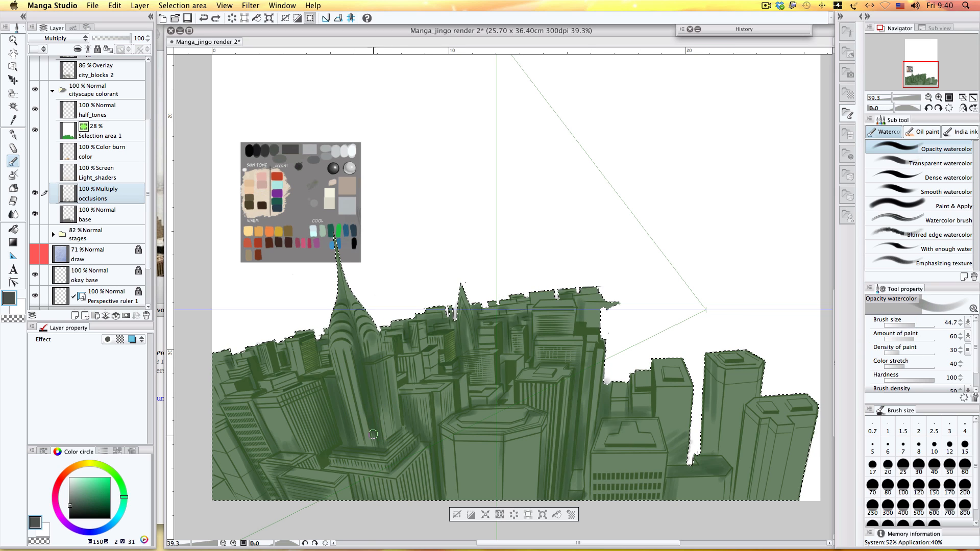
pyautogui.moveTo(374, 434)
pyautogui.mouseDown()
pyautogui.moveTo(387, 451)
pyautogui.moveTo(406, 418)
pyautogui.moveTo(369, 414)
pyautogui.moveTo(397, 510)
pyautogui.moveTo(407, 430)
pyautogui.moveTo(332, 454)
pyautogui.moveTo(378, 459)
pyautogui.mouseUp()
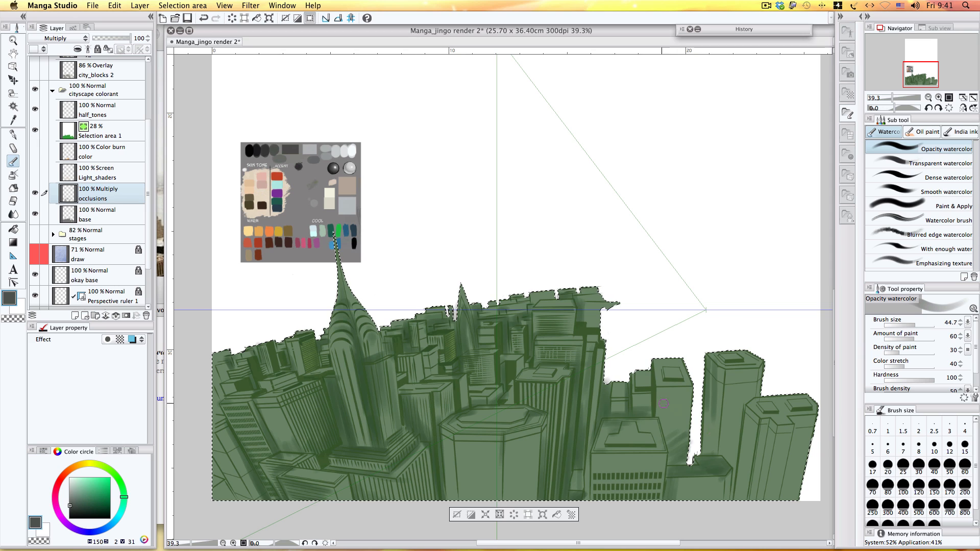
pyautogui.moveTo(709, 374); pyautogui.dragTo(706, 433)
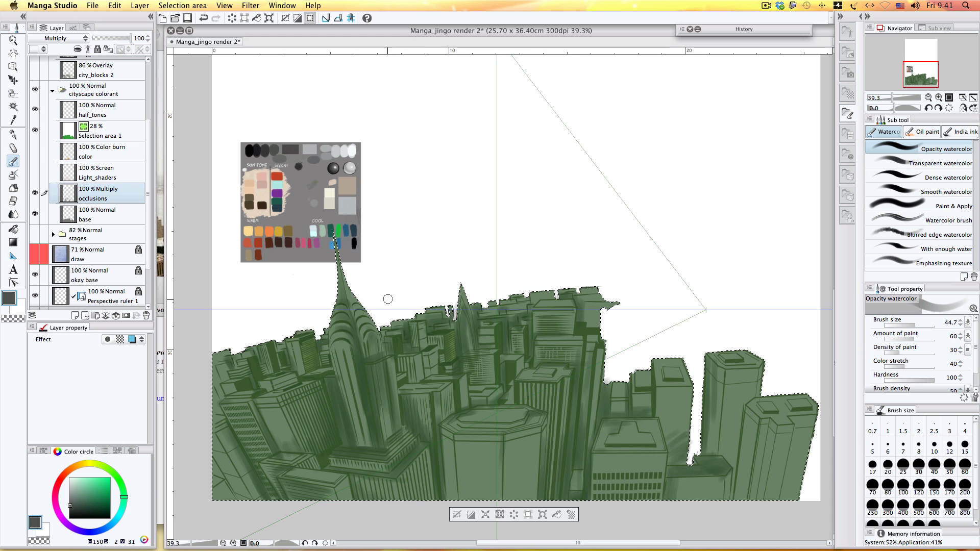
# Hide the Selection area 1 layer and blend the shadows on the spired tower with the Color mixing brush.
pyautogui.click(34, 130)
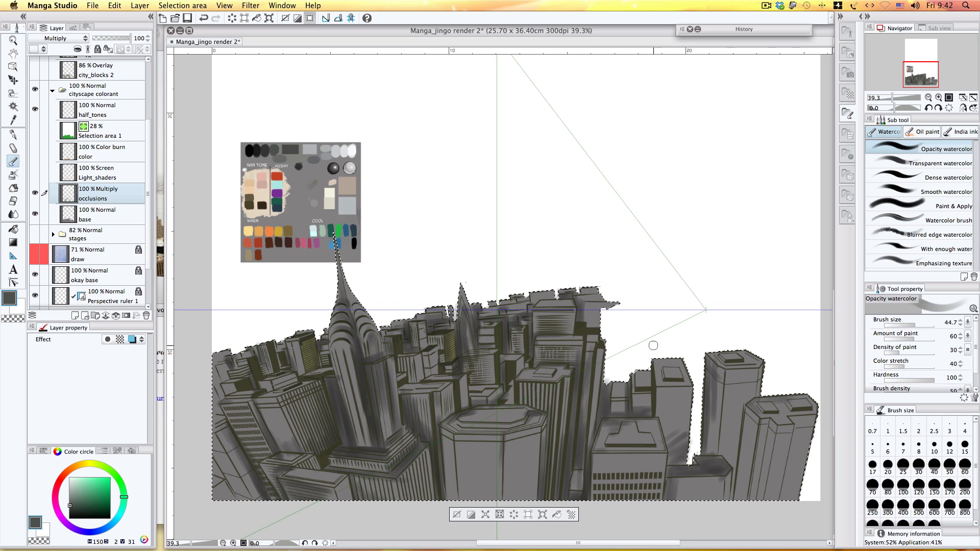
pyautogui.click(14, 214)
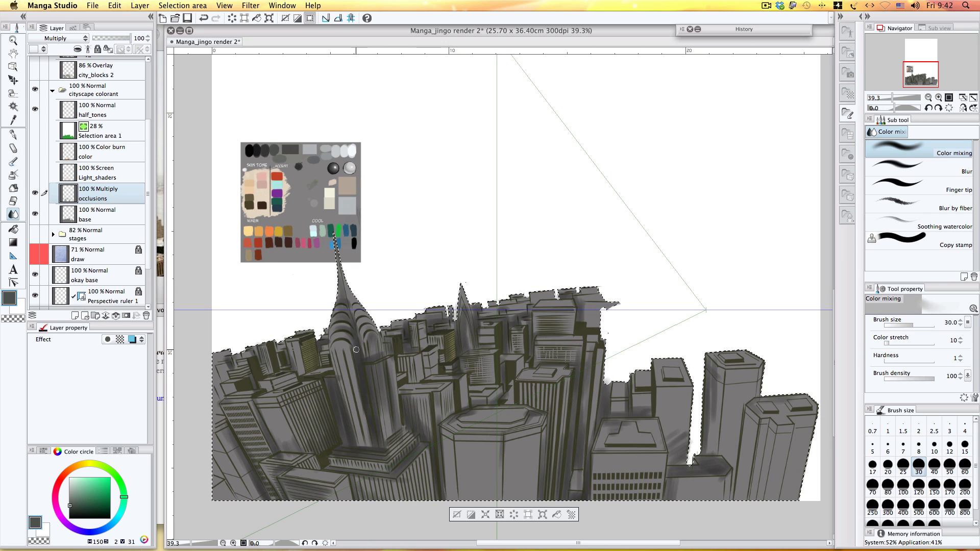
pyautogui.moveTo(368, 401)
pyautogui.mouseDown()
pyautogui.moveTo(366, 364)
pyautogui.moveTo(368, 408)
pyautogui.moveTo(355, 378)
pyautogui.moveTo(342, 433)
pyautogui.moveTo(334, 390)
pyautogui.moveTo(347, 441)
pyautogui.moveTo(340, 364)
pyautogui.moveTo(357, 448)
pyautogui.moveTo(356, 416)
pyautogui.moveTo(375, 439)
pyautogui.moveTo(359, 423)
pyautogui.moveTo(364, 448)
pyautogui.moveTo(404, 427)
pyautogui.moveTo(383, 419)
pyautogui.moveTo(400, 440)
pyautogui.moveTo(384, 449)
pyautogui.moveTo(407, 433)
pyautogui.moveTo(385, 458)
pyautogui.moveTo(399, 441)
pyautogui.moveTo(409, 452)
pyautogui.moveTo(386, 466)
pyautogui.moveTo(403, 454)
pyautogui.mouseUp()
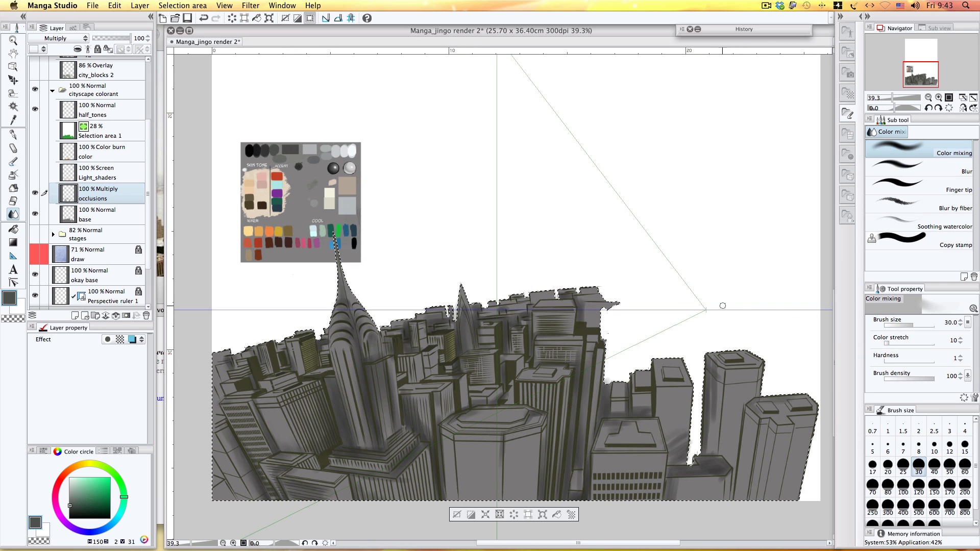
# Show and activate the Light_shaders layer, and blend the lights on the ribbed building beside the spired tower.
pyautogui.click(36, 174)
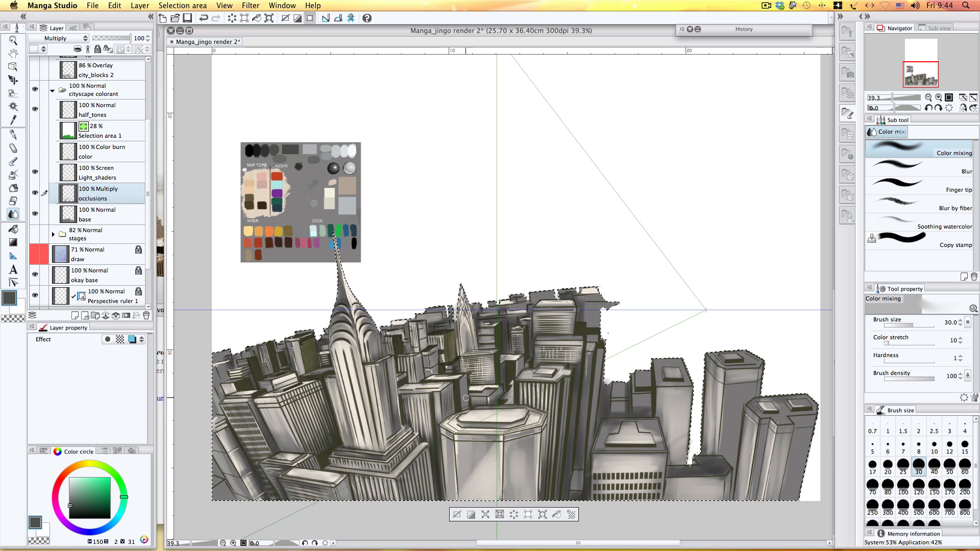
pyautogui.click(101, 168)
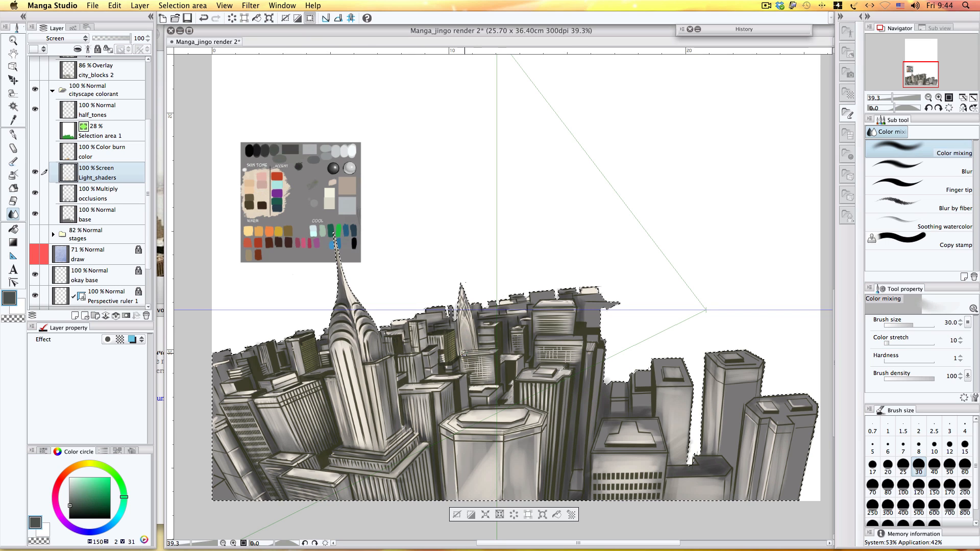
pyautogui.press('super+z')
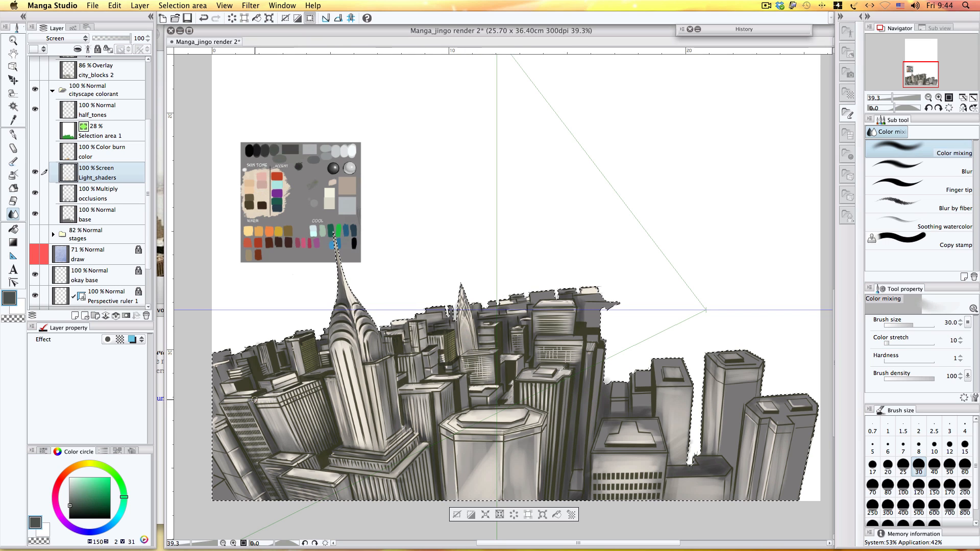
pyautogui.moveTo(282, 396); pyautogui.dragTo(269, 401)
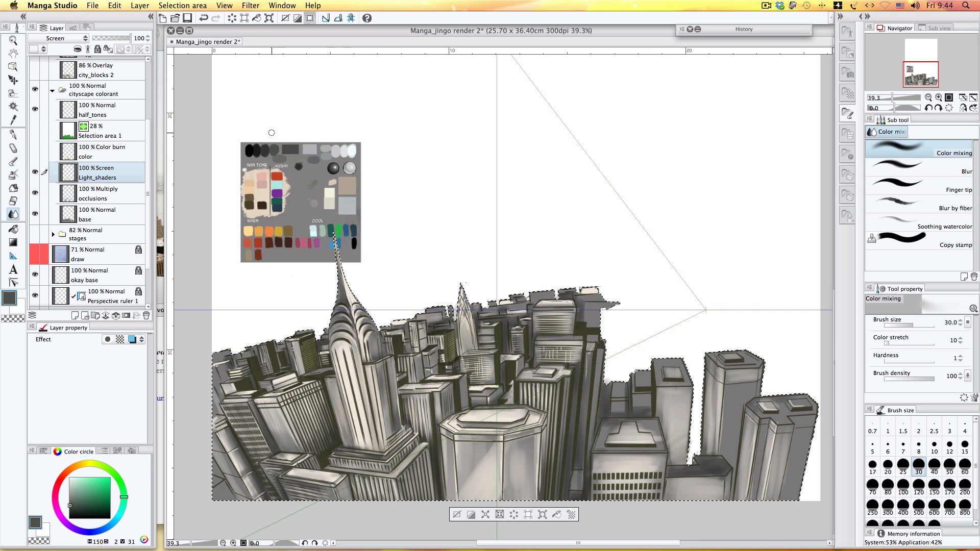
# Pick up the warm beige from the palette's skin tone area as the drawing colour for the watercolor brush.
pyautogui.click(13, 120)
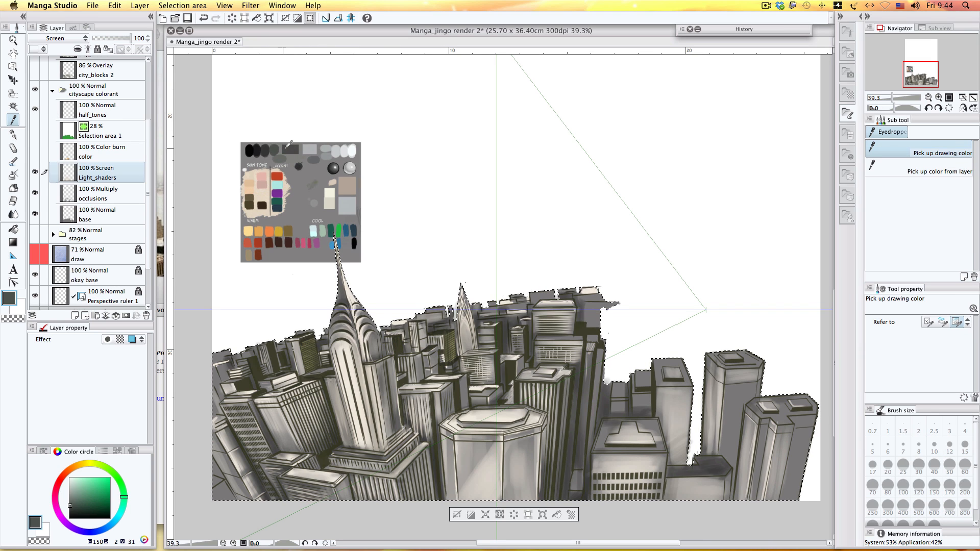
pyautogui.click(313, 144)
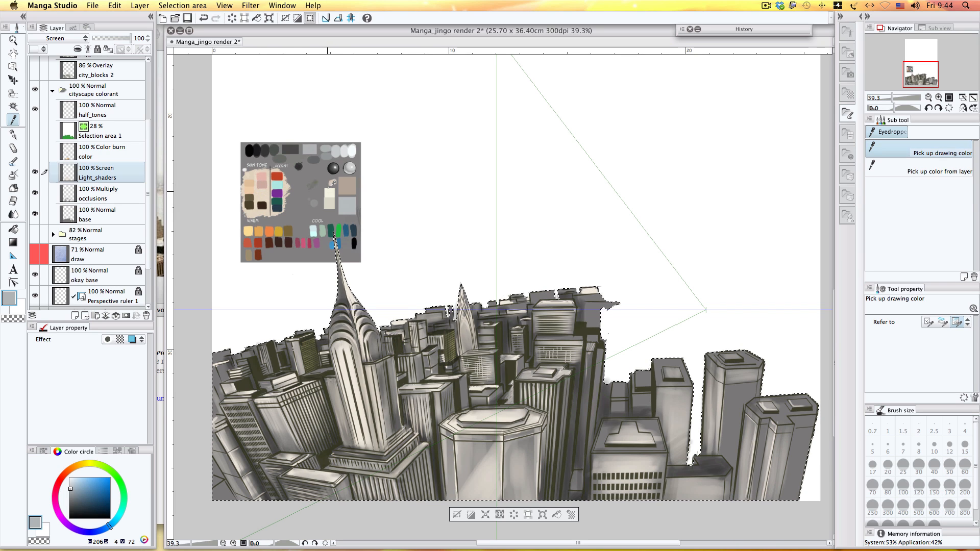
pyautogui.click(332, 183)
pyautogui.click(269, 166)
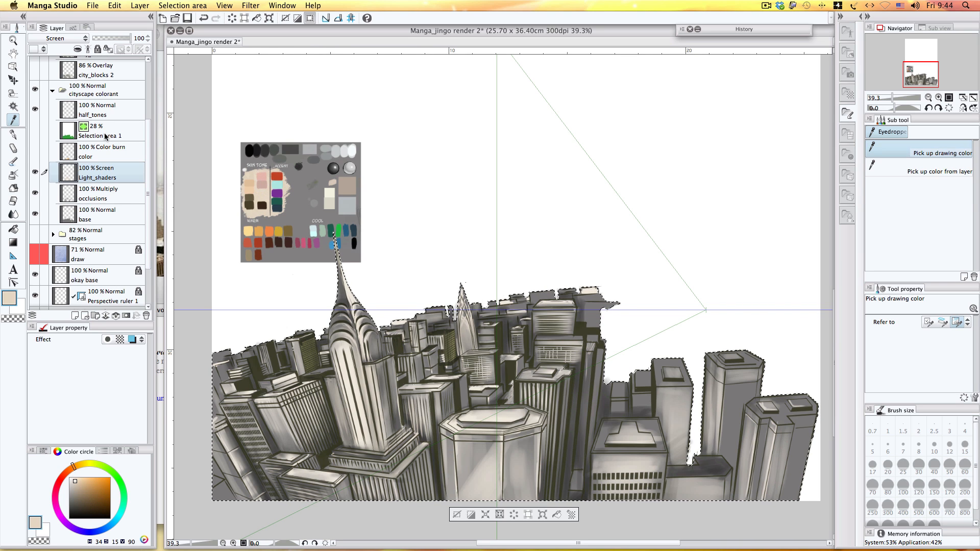
pyautogui.click(14, 162)
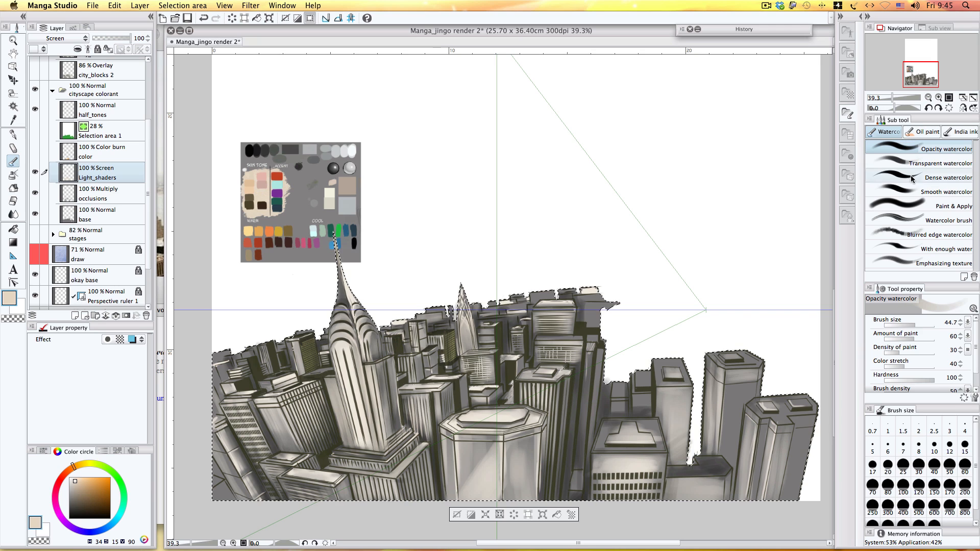
# Try out the With enough water and Opacity watercolor brushes for the Light_shaders layer.
pyautogui.click(894, 251)
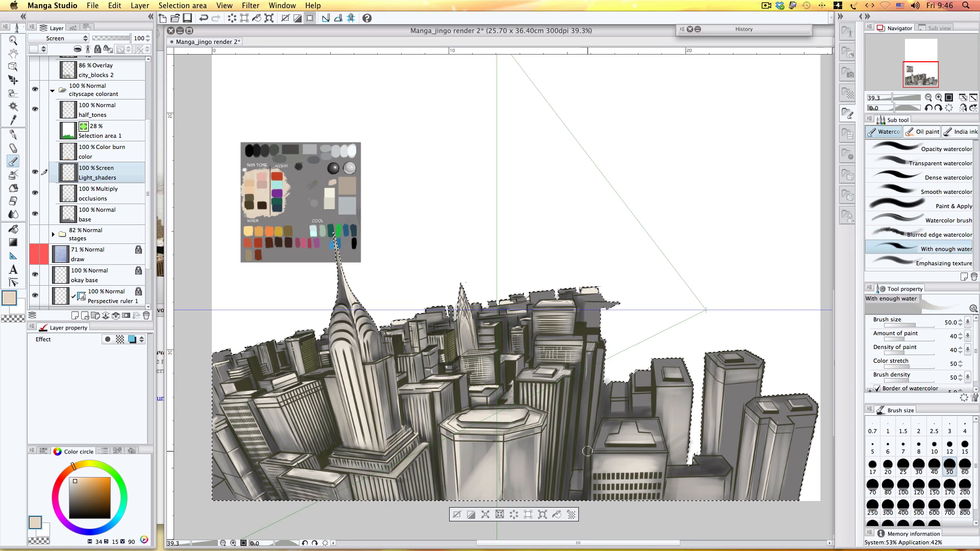
pyautogui.scroll(1, 520, 337)
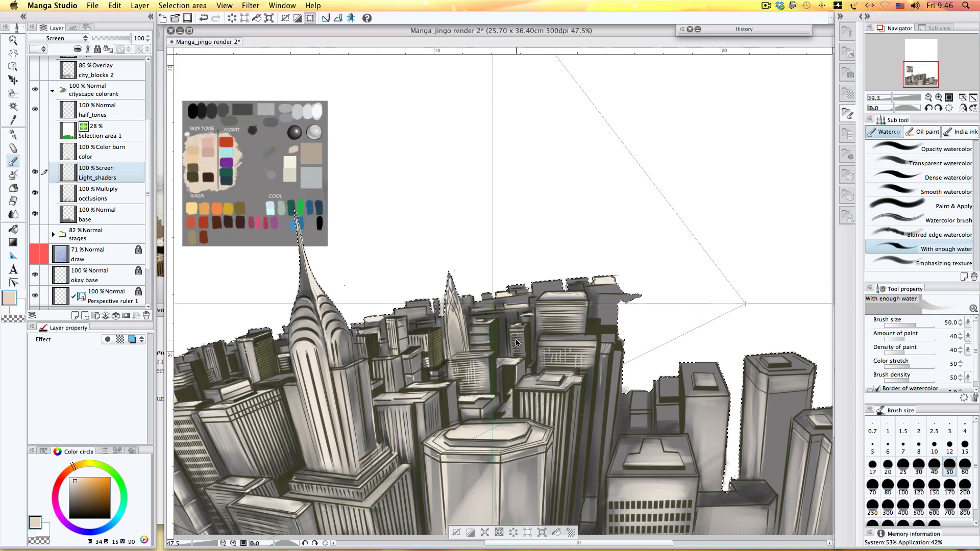
pyautogui.scroll(1, 520, 337)
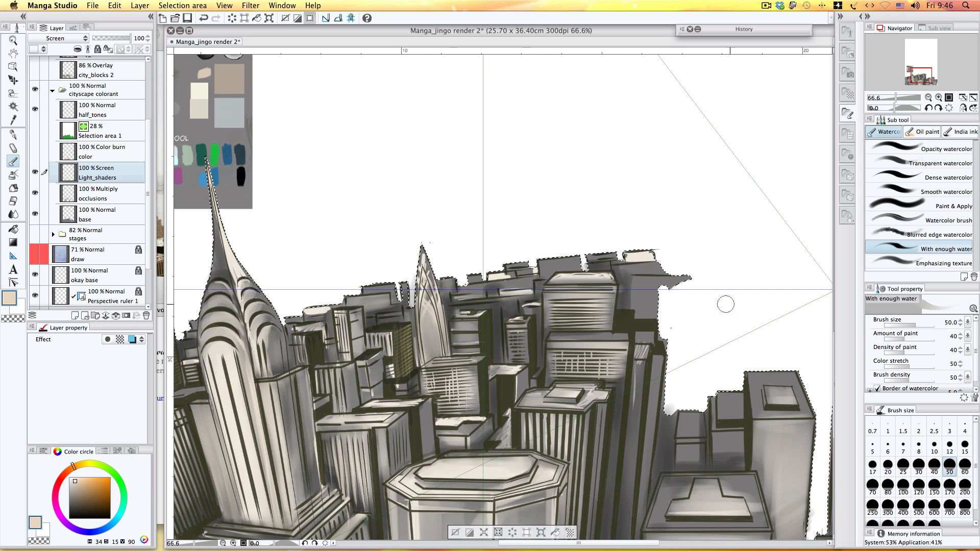
pyautogui.click(909, 148)
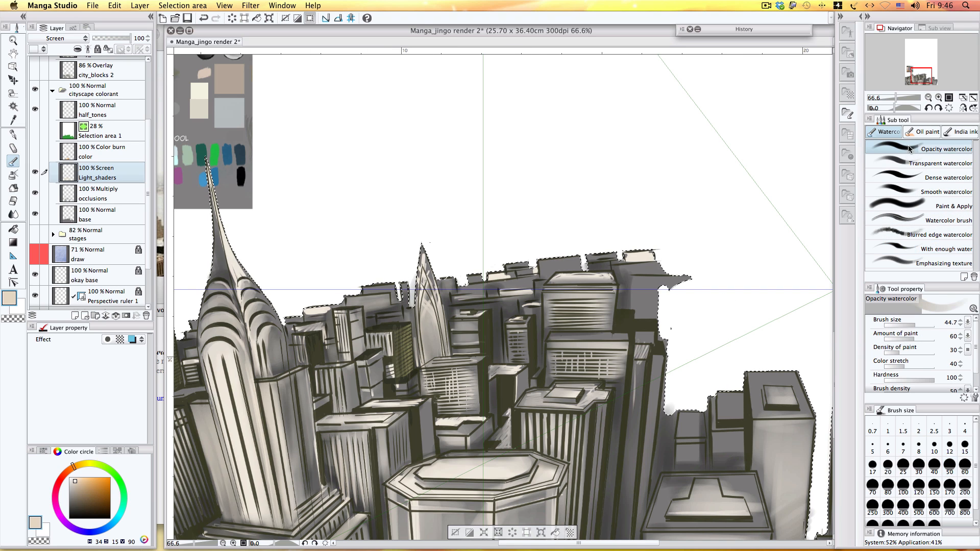
# Paint a beige highlight along the octagonal building's roof edge with the Dense watercolor brush.
pyautogui.click(919, 177)
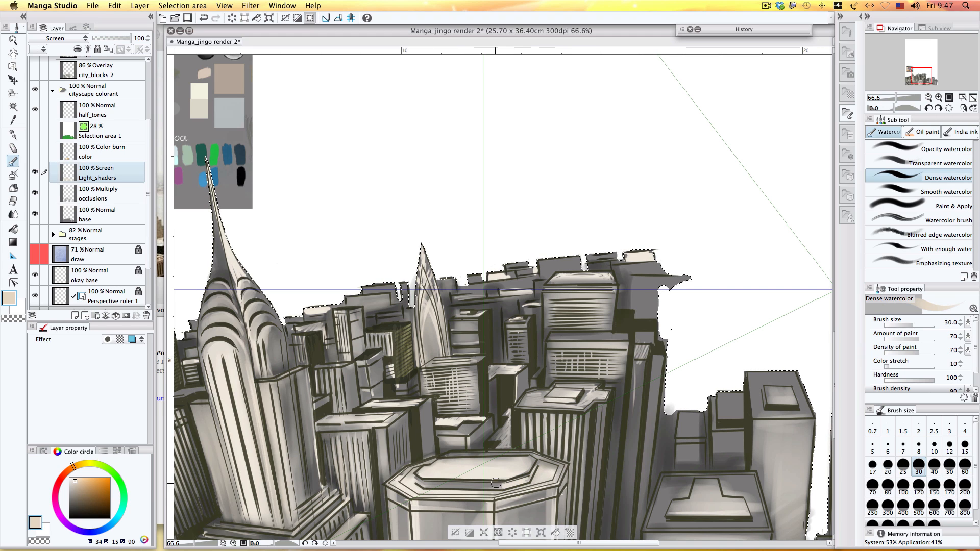
pyautogui.press('super+z')
pyautogui.moveTo(437, 485); pyautogui.dragTo(494, 485)
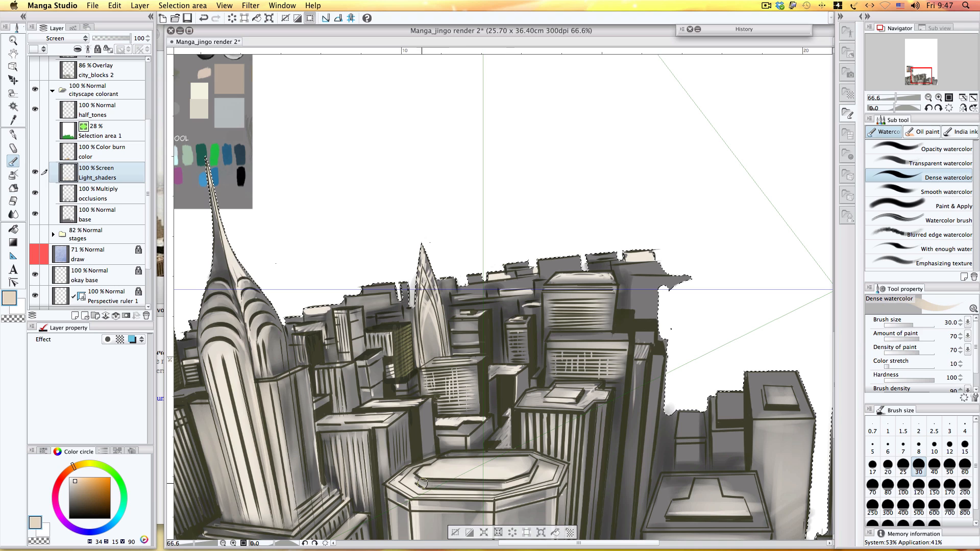
pyautogui.press('super+z')
pyautogui.press('super+shift+z')
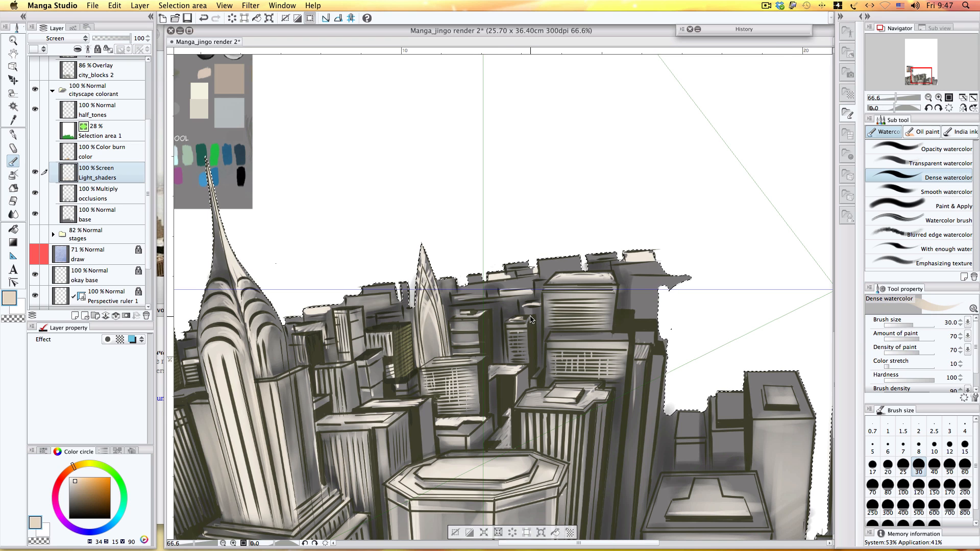
pyautogui.scroll(-2, 530, 316)
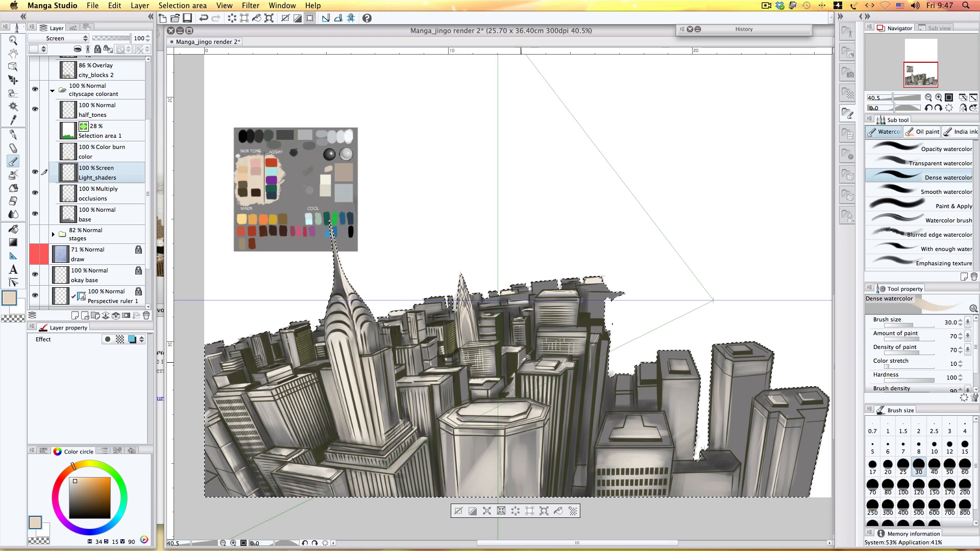
pyautogui.scroll(-1, 522, 353)
pyautogui.scroll(2, 522, 354)
pyautogui.scroll(2, 522, 354)
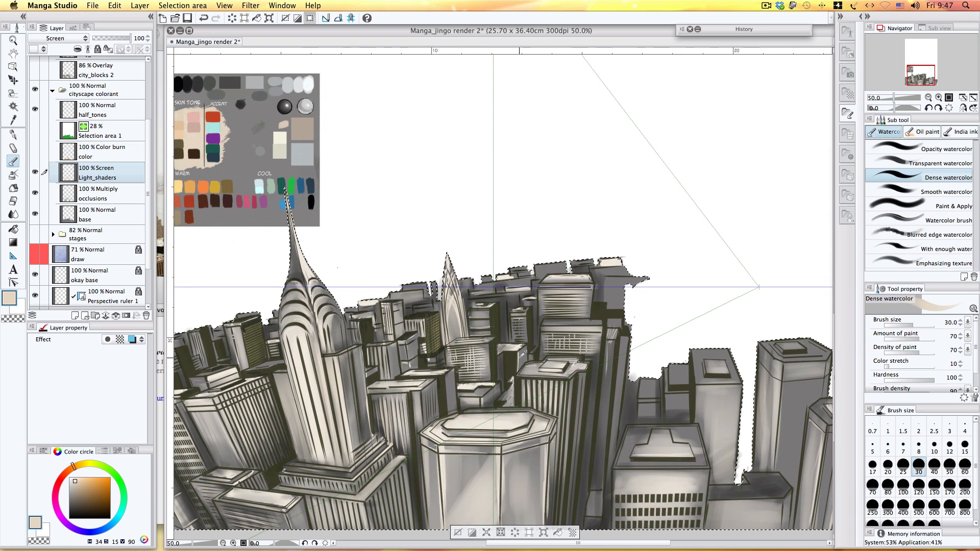
pyautogui.scroll(-2, 522, 353)
pyautogui.scroll(-1, 518, 360)
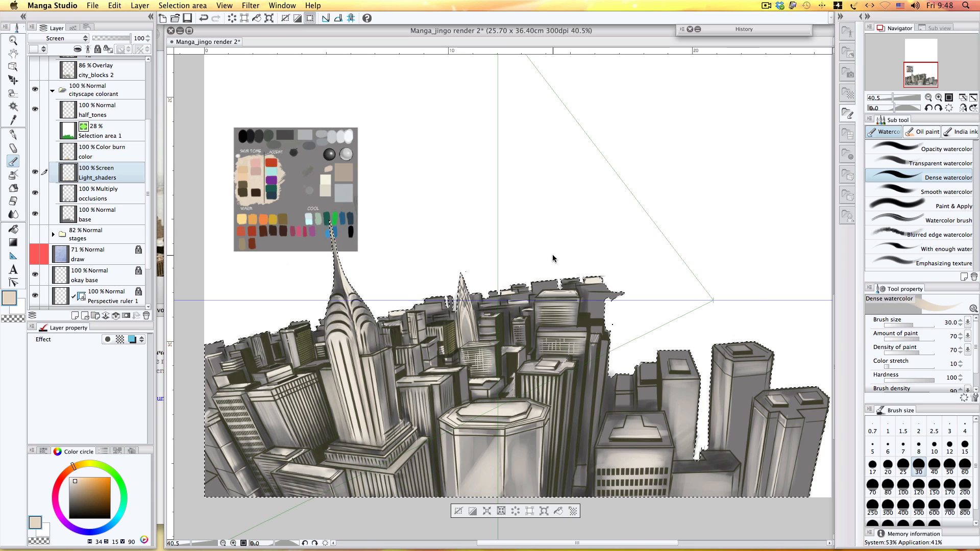
# Clear the selection, show the Selection area 1 layer and reload its city outline as the active selection.
pyautogui.press('super+d')
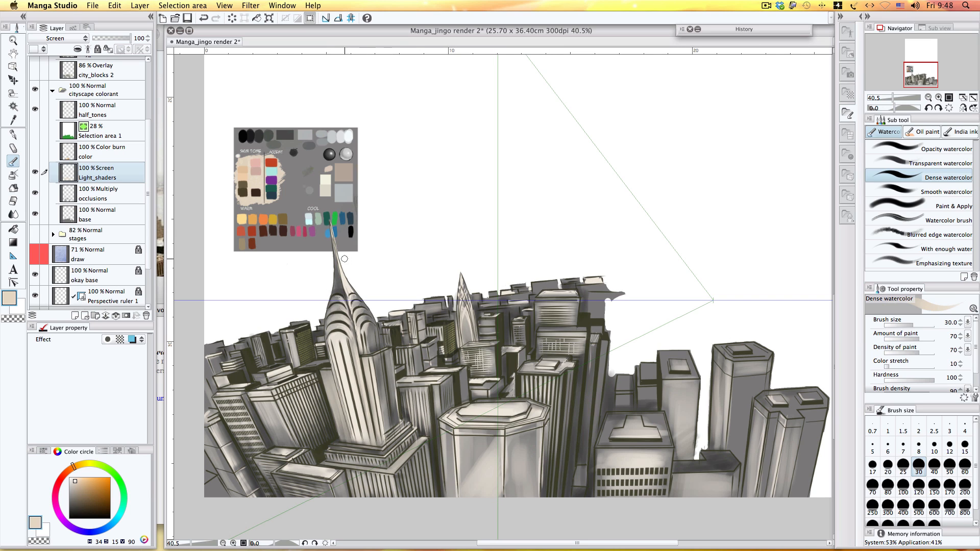
pyautogui.click(77, 134)
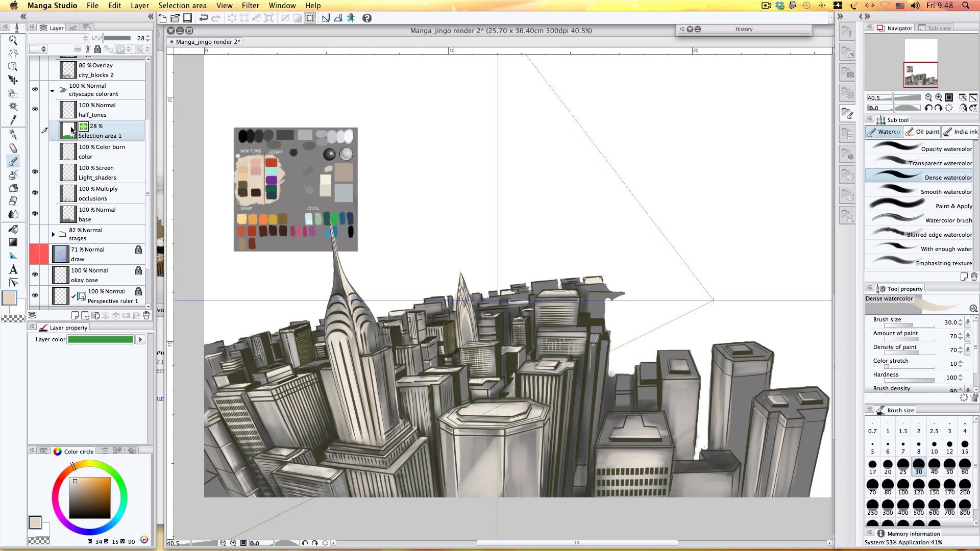
pyautogui.click(35, 132)
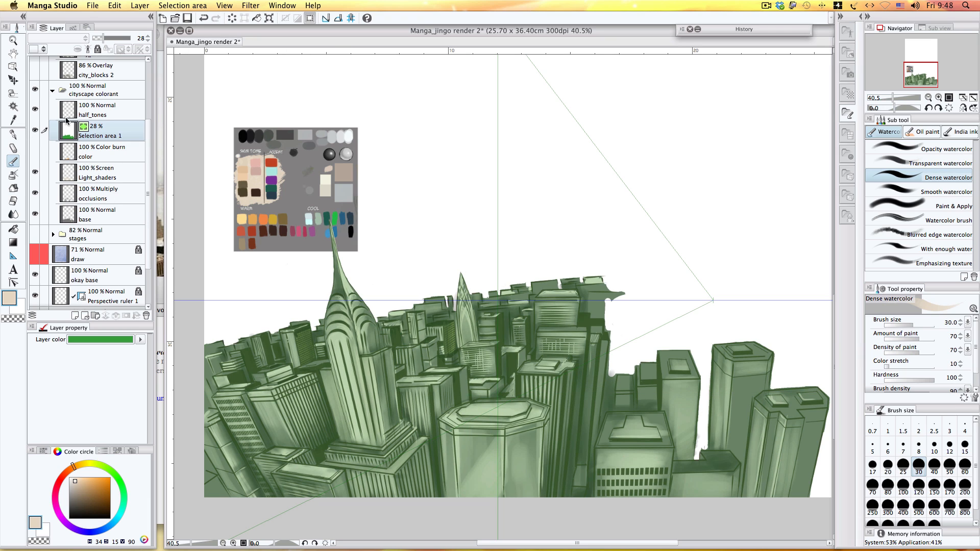
pyautogui.keyDown('super'); pyautogui.click(69, 133); pyautogui.keyUp('super')
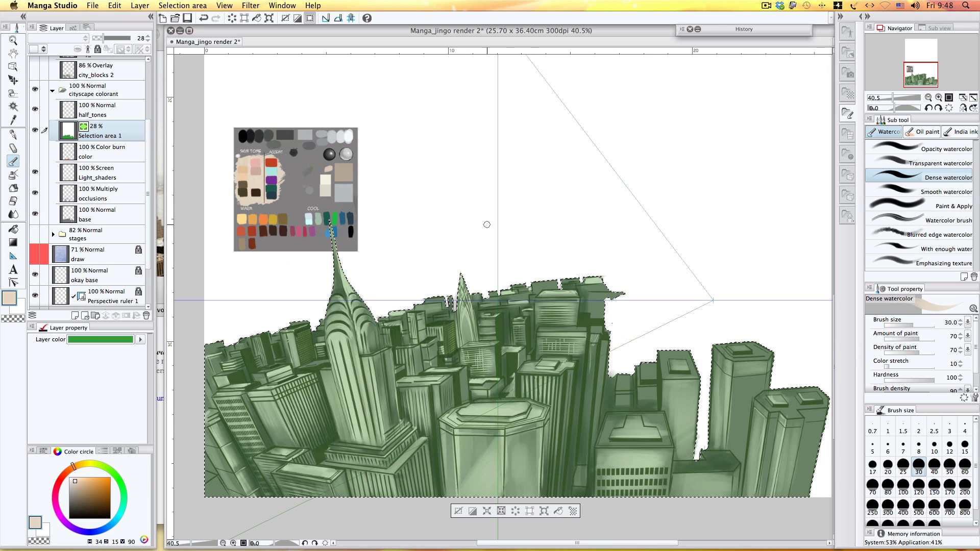
# Hide the Selection area 1 layer, and show the Color burn color layer and the diamond folder.
pyautogui.click(34, 151)
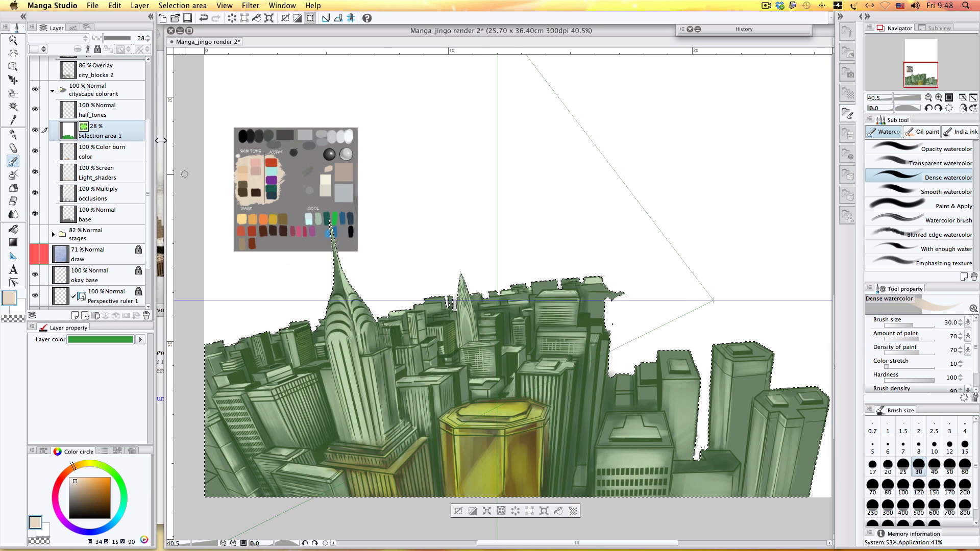
pyautogui.click(35, 129)
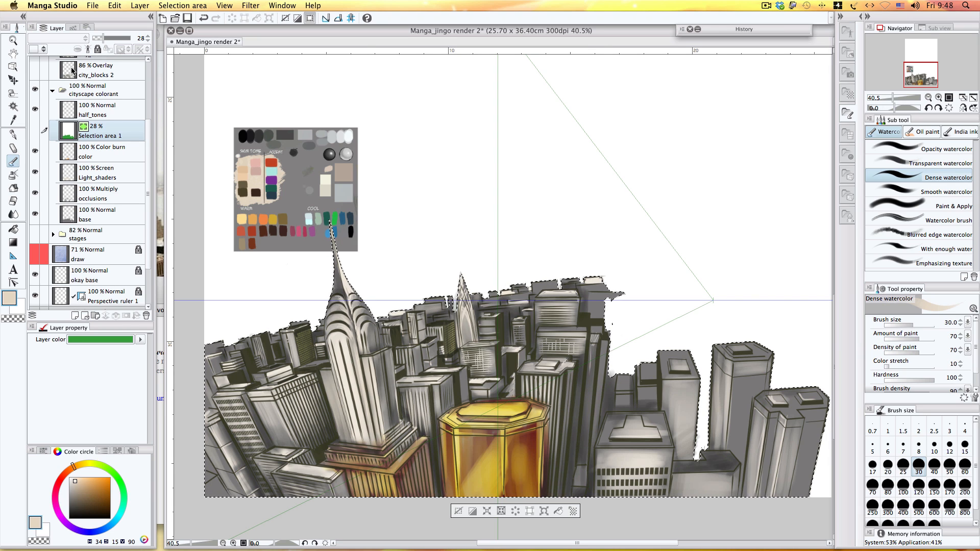
pyautogui.scroll(4, 118, 117)
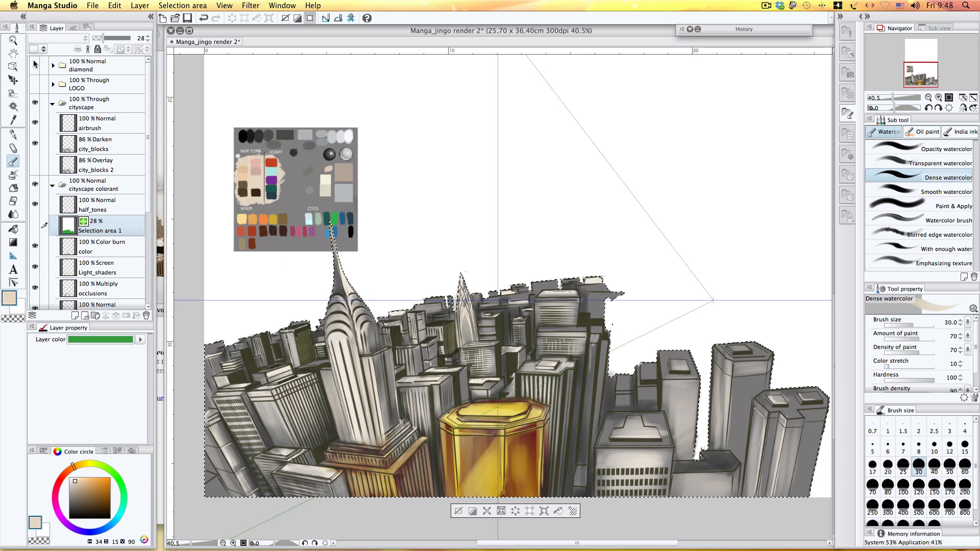
pyautogui.click(35, 64)
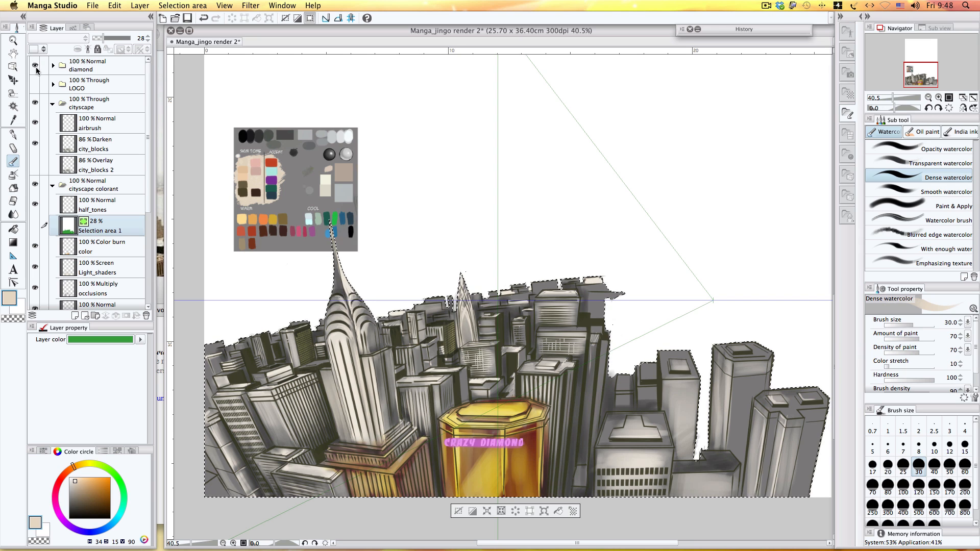